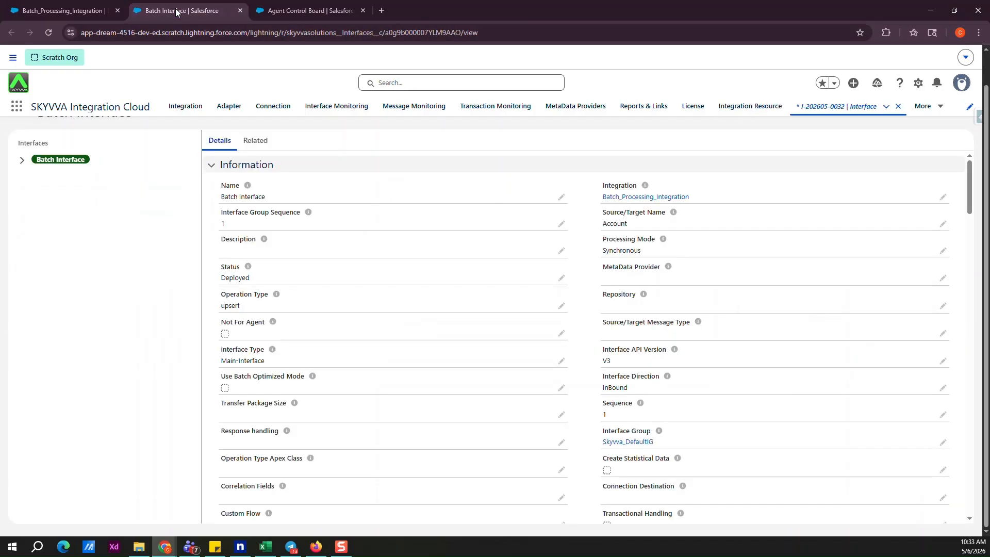
In the interface's Batch Setting section, enable Batch Mode and set the Batch Package Size to 500.
{"action": "scroll", "coordinate": [422, 273], "scroll_direction": "down", "scroll_amount": 5}
{"action": "scroll", "coordinate": [422, 274], "scroll_direction": "down", "scroll_amount": 20}
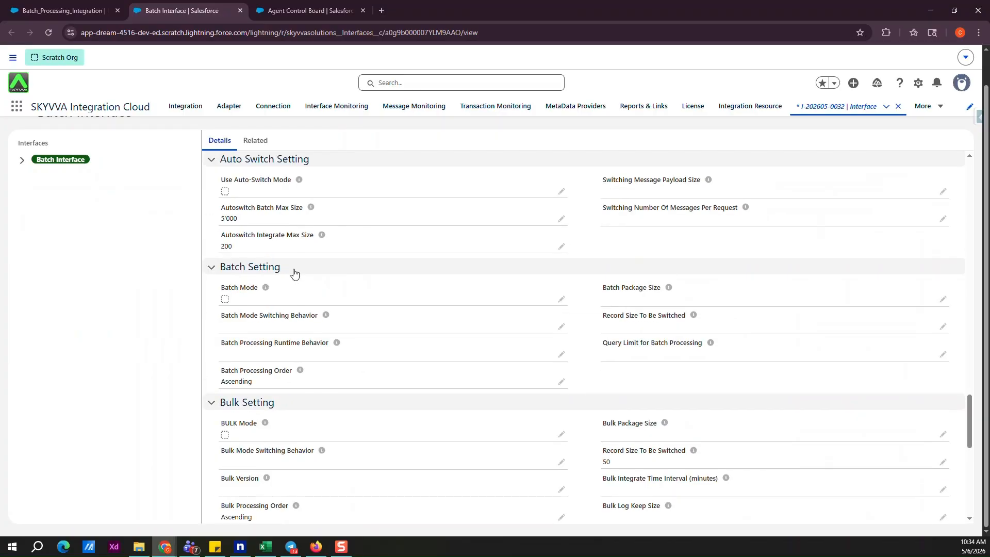
{"action": "left_click", "coordinate": [561, 300]}
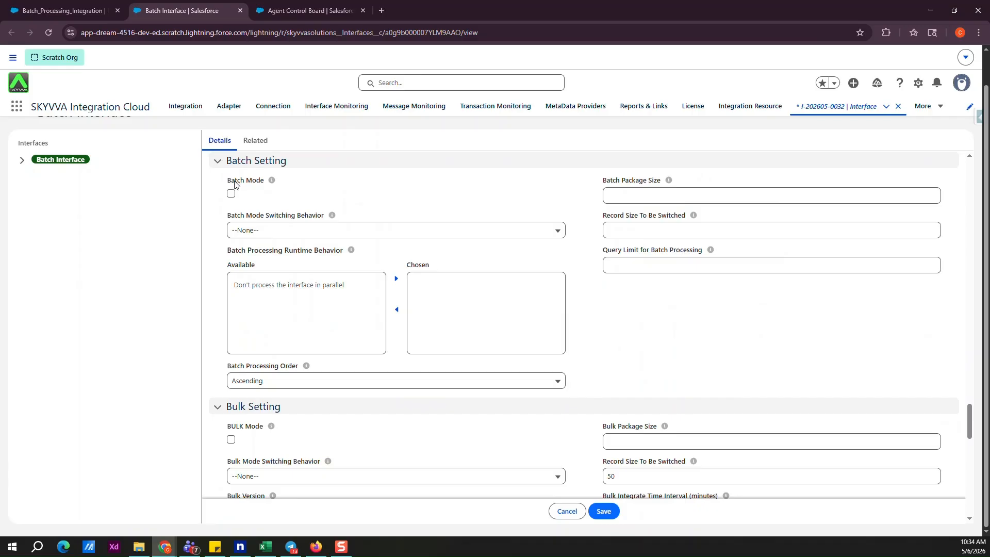
{"action": "mouse_move", "coordinate": [272, 180]}
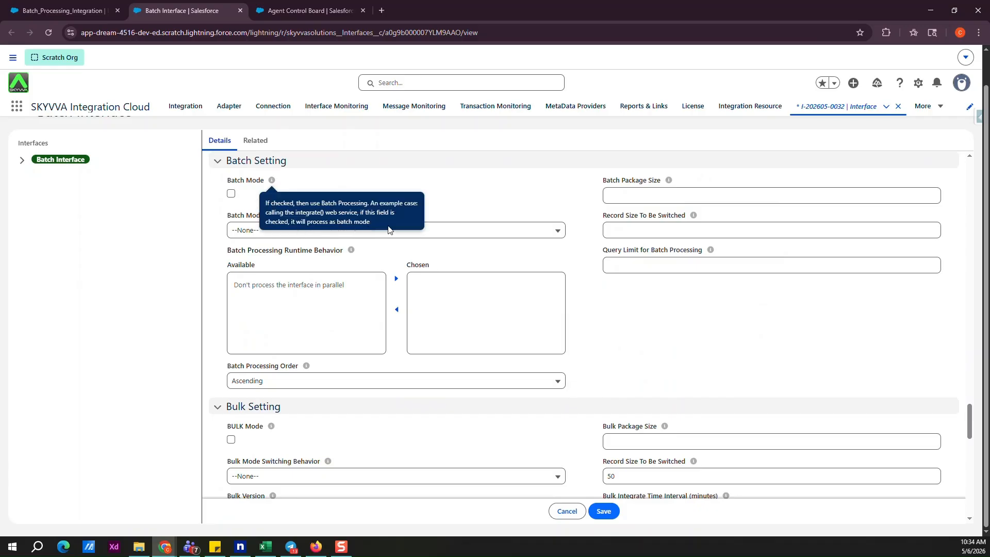
{"action": "left_click", "coordinate": [231, 194]}
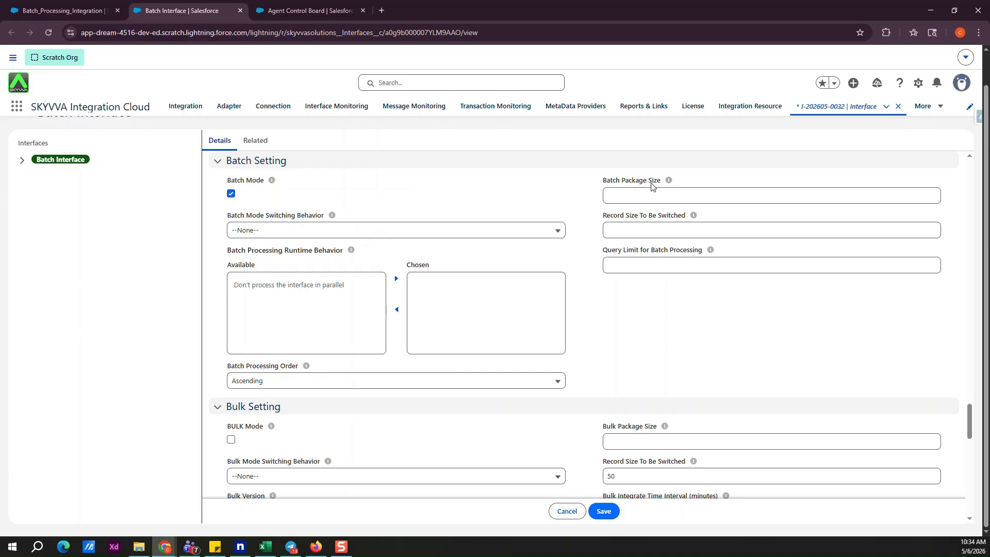
{"action": "mouse_move", "coordinate": [668, 181]}
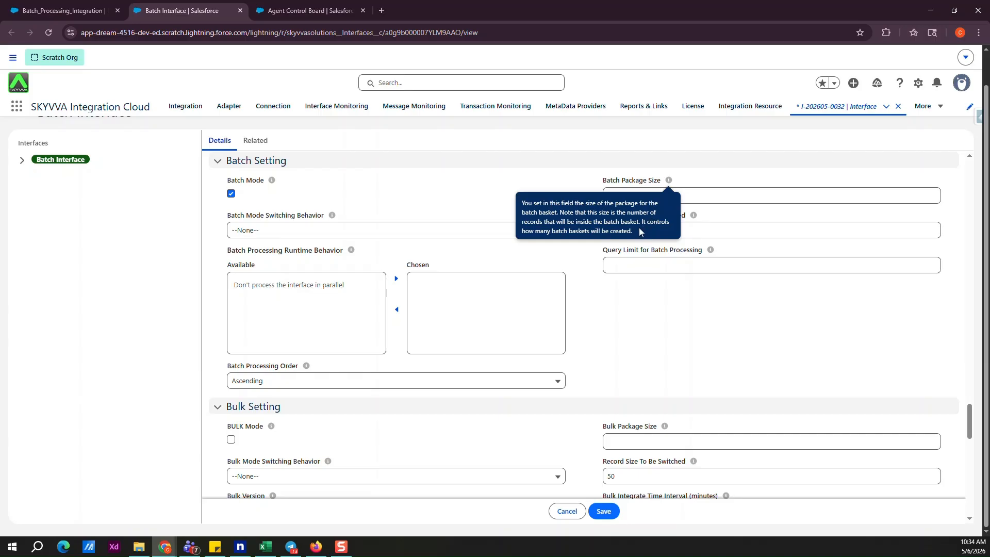
{"action": "left_click", "coordinate": [694, 195]}
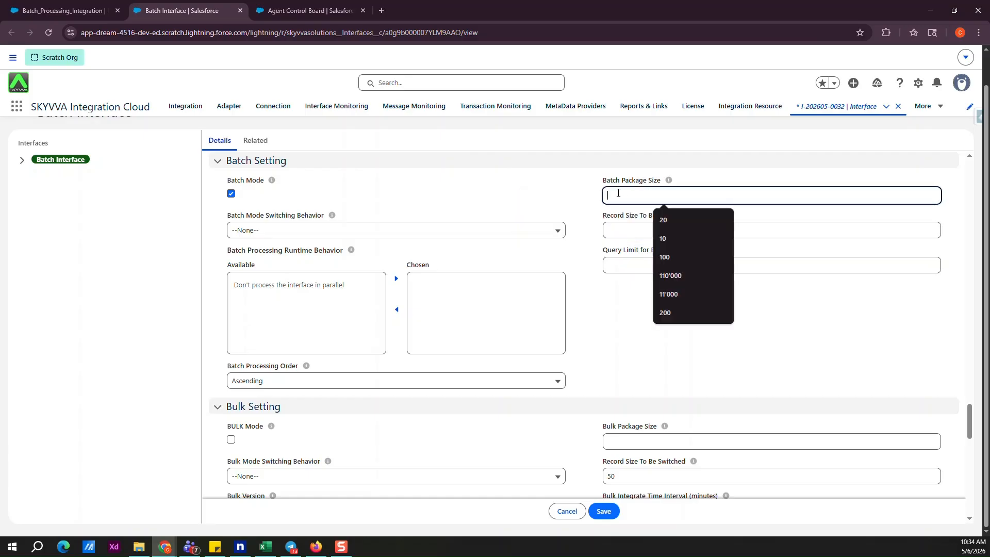
{"action": "type", "text": "500"}
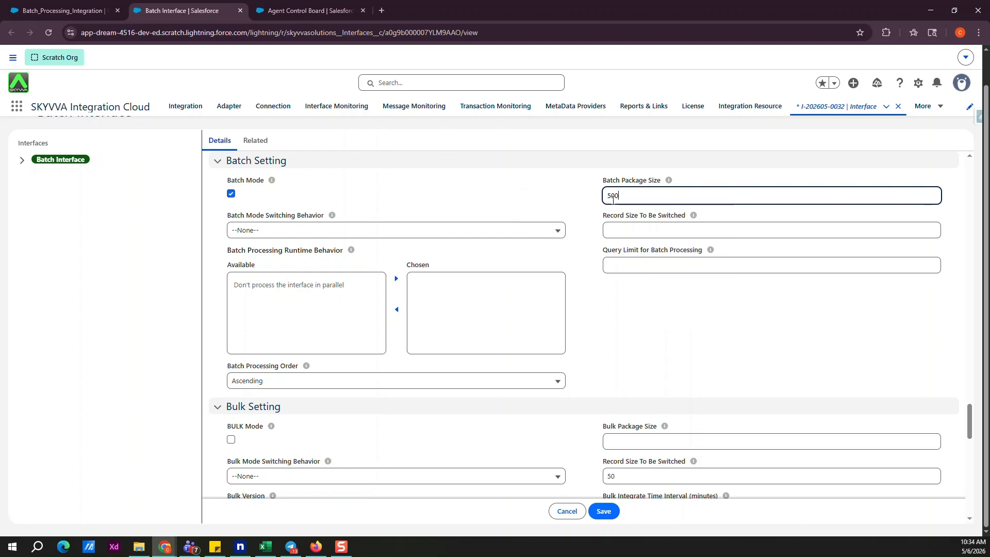
Keep Batch Mode Switching Behavior at None and read the help for the switching record size, runtime behavior, query limit and processing order.
{"action": "left_click", "coordinate": [251, 232]}
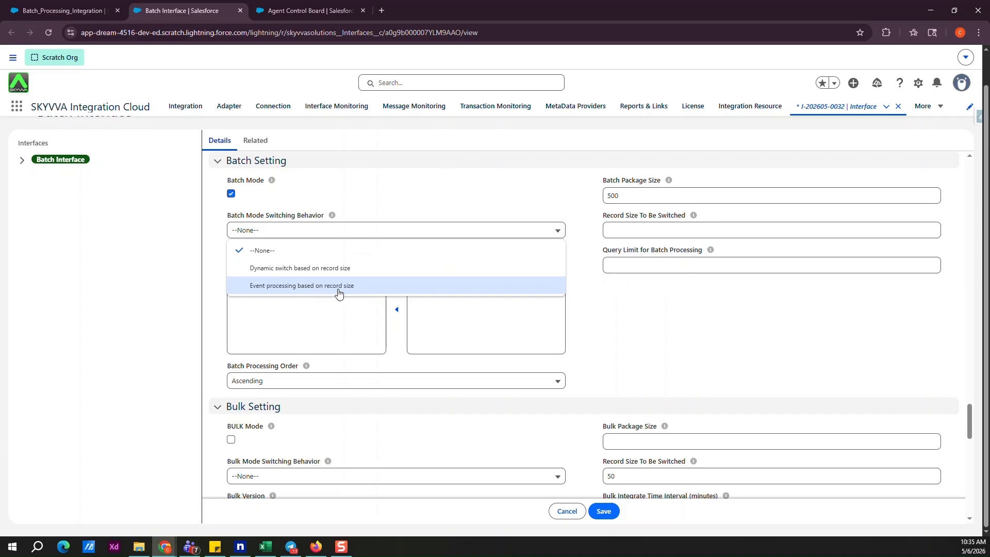
{"action": "left_click", "coordinate": [265, 251]}
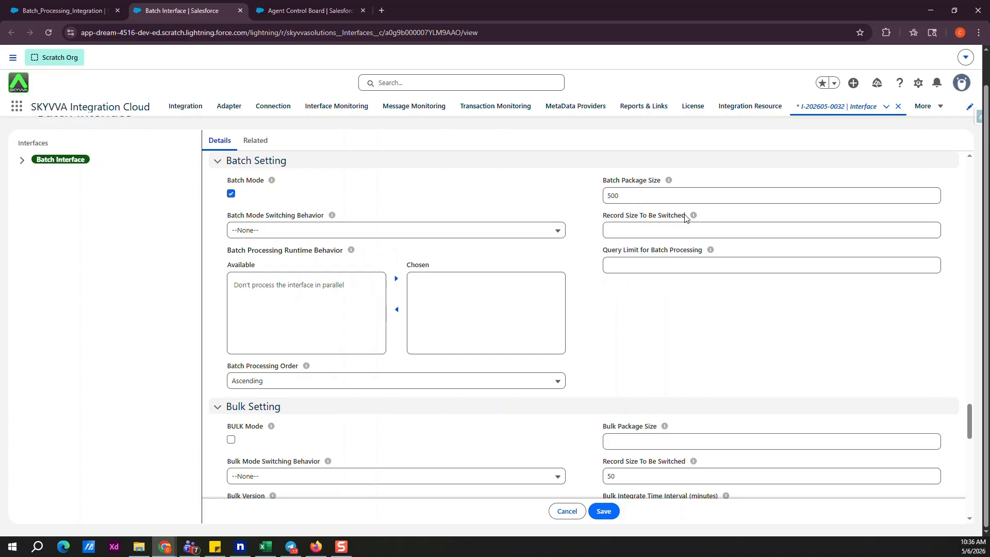
{"action": "mouse_move", "coordinate": [694, 217]}
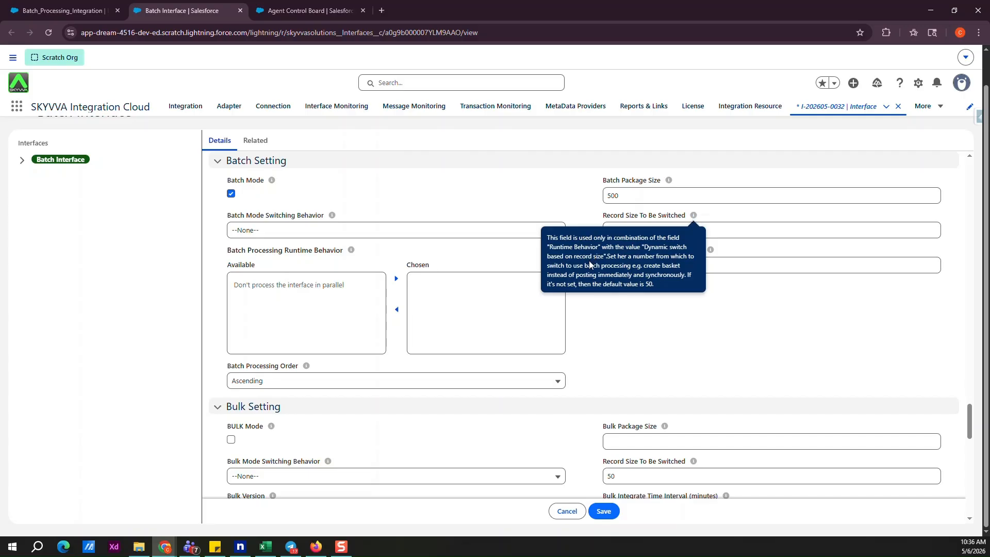
{"action": "mouse_move", "coordinate": [351, 249]}
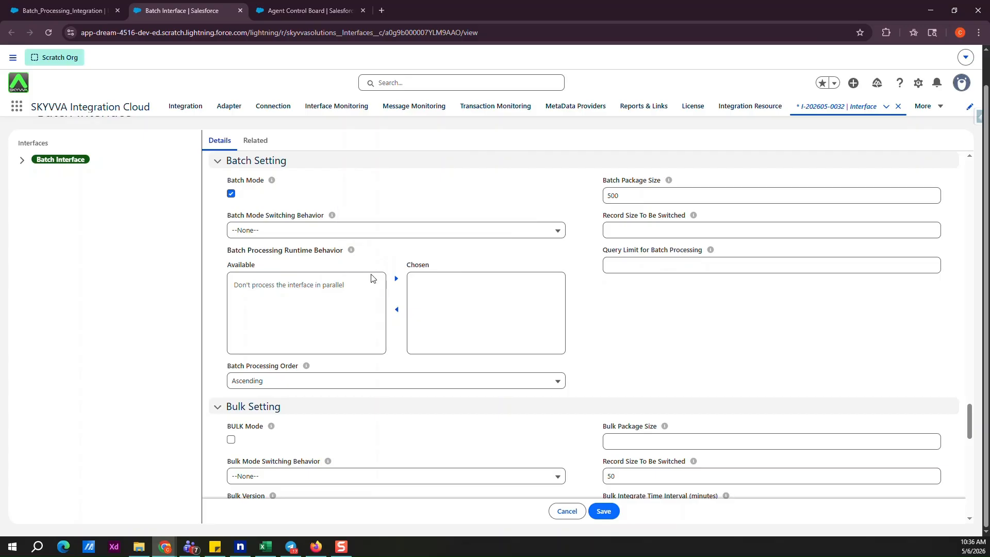
{"action": "left_click", "coordinate": [259, 294]}
{"action": "mouse_move", "coordinate": [712, 251]}
{"action": "mouse_move", "coordinate": [308, 367]}
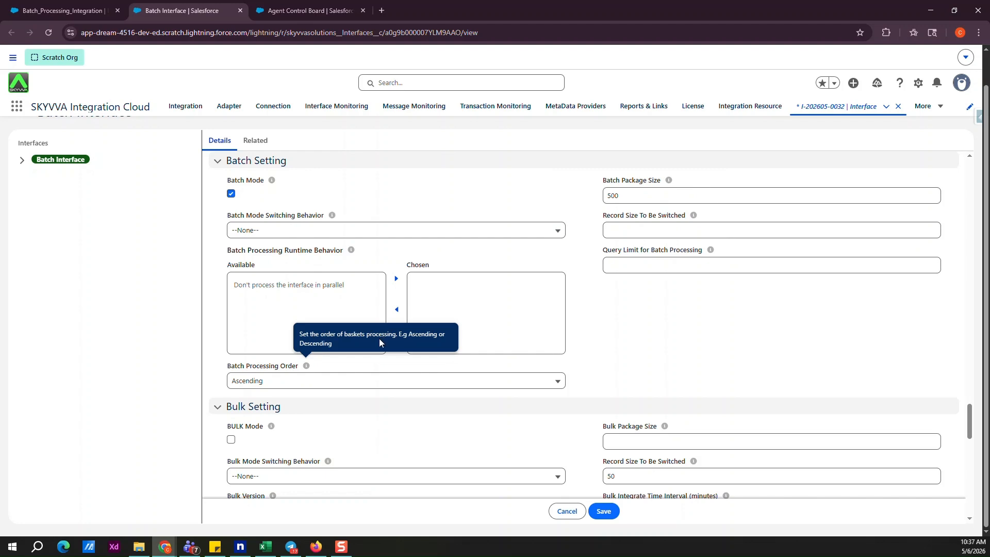
Keep the Batch Processing Order at Ascending and save the interface's batch settings.
{"action": "left_click", "coordinate": [275, 380]}
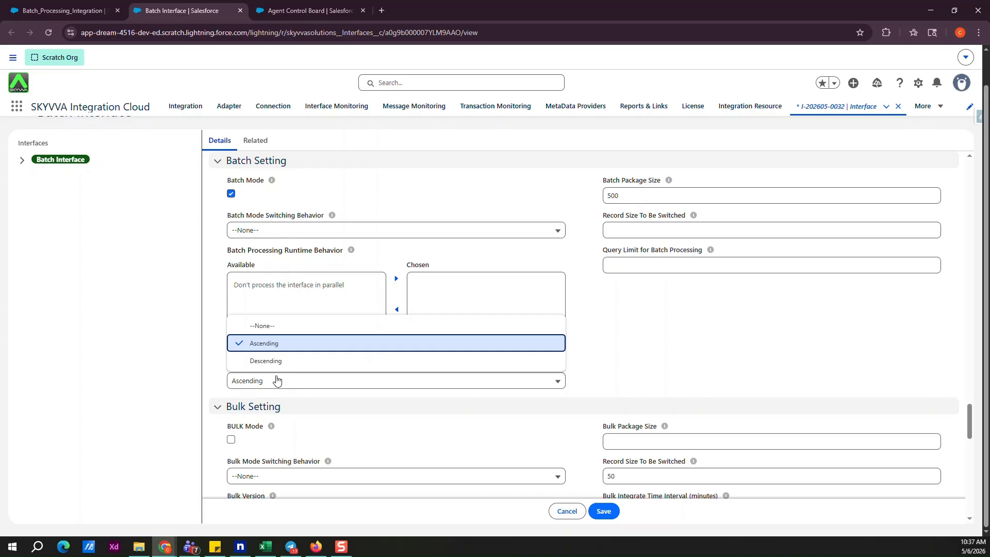
{"action": "left_click", "coordinate": [261, 344]}
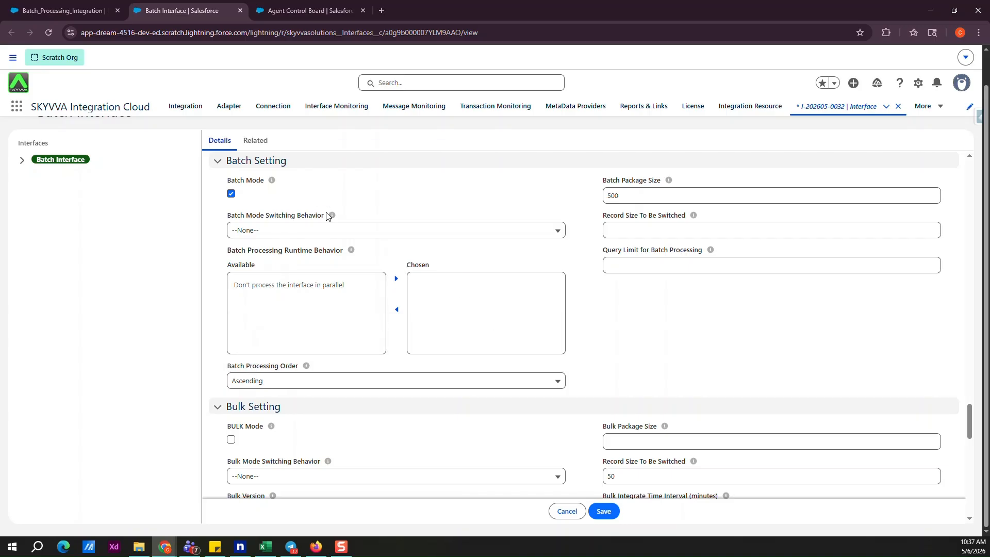
{"action": "left_click", "coordinate": [612, 513]}
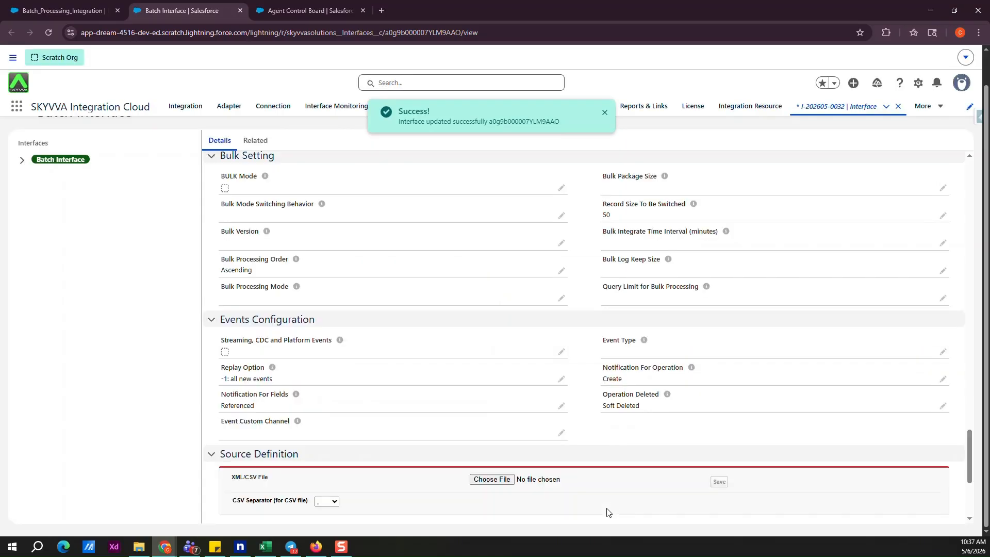
{"action": "scroll", "coordinate": [407, 380], "scroll_direction": "up", "scroll_amount": 6}
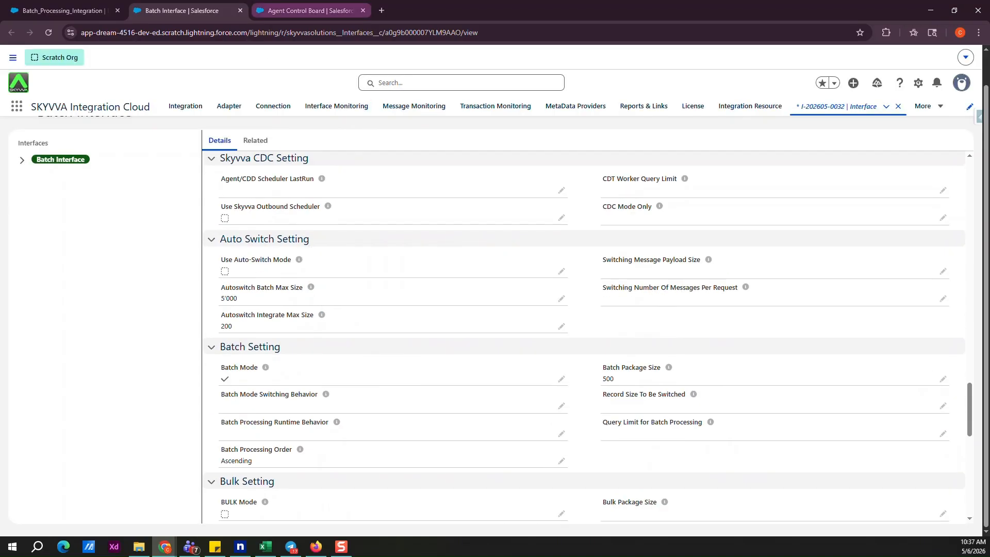
In the Agent Control Board's interface list, widen the Connection Destination column and check the Batch Interface's adapter and connection.
{"action": "left_click", "coordinate": [310, 10]}
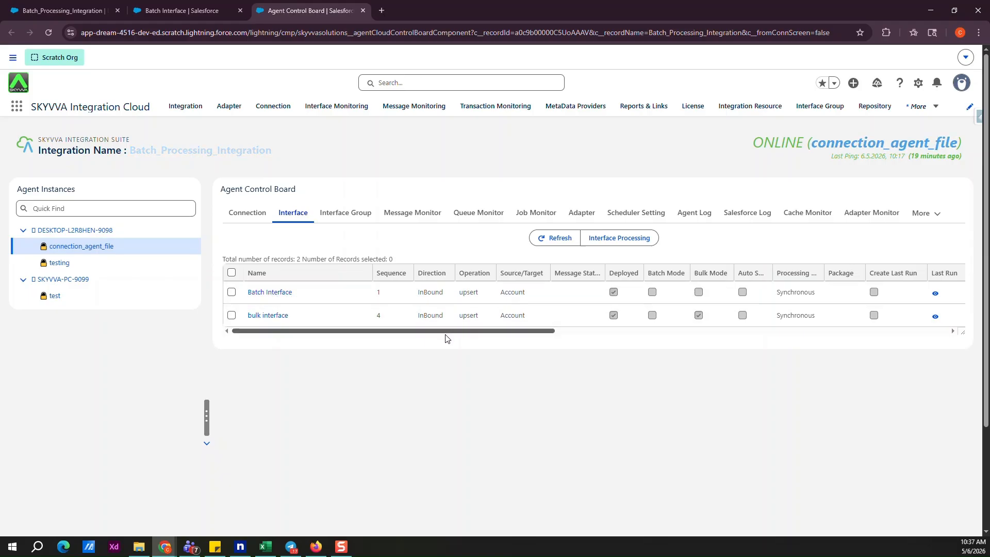
{"action": "left_click_drag", "start_coordinate": [446, 331], "coordinate": [604, 335]}
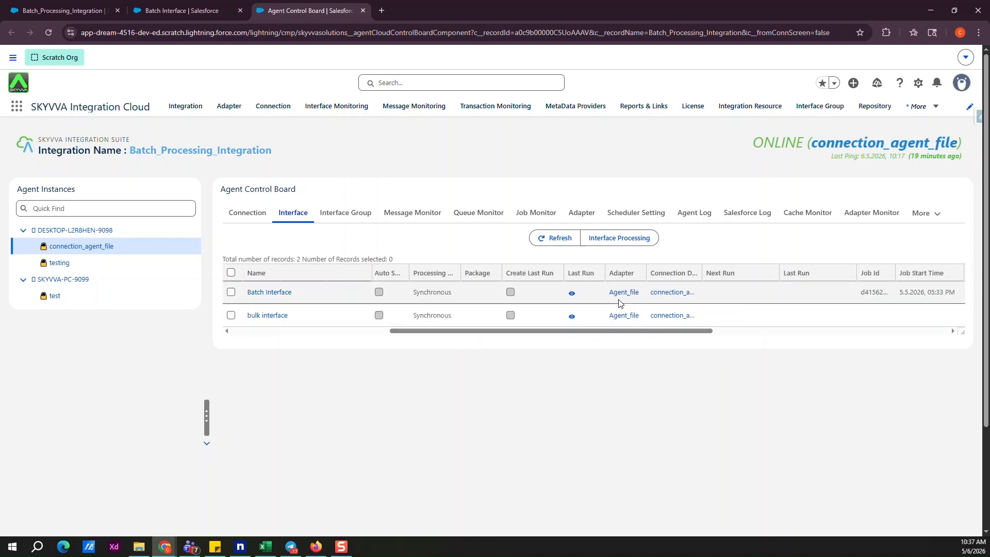
{"action": "left_click_drag", "start_coordinate": [701, 272], "coordinate": [745, 296]}
{"action": "left_click", "coordinate": [744, 287]}
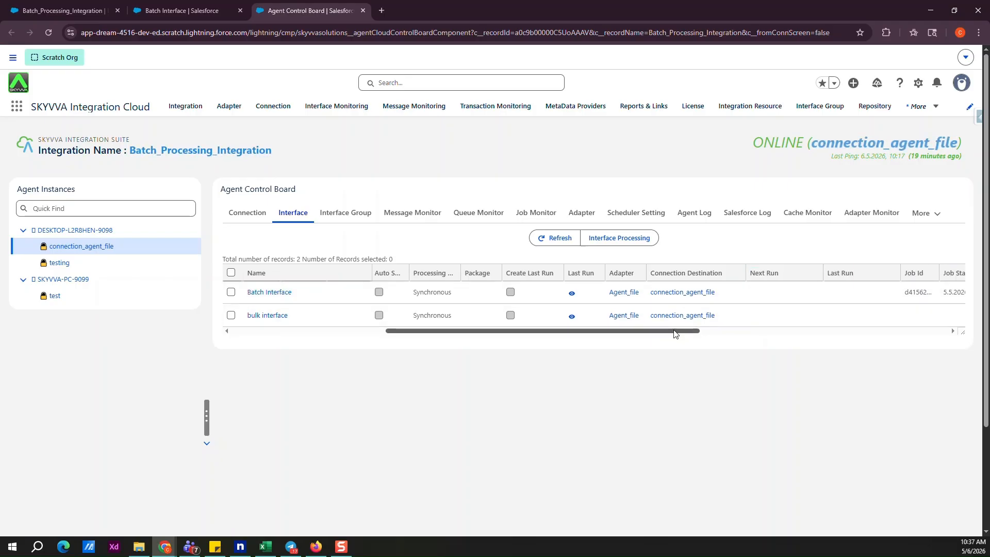
{"action": "left_click_drag", "start_coordinate": [676, 334], "coordinate": [513, 345]}
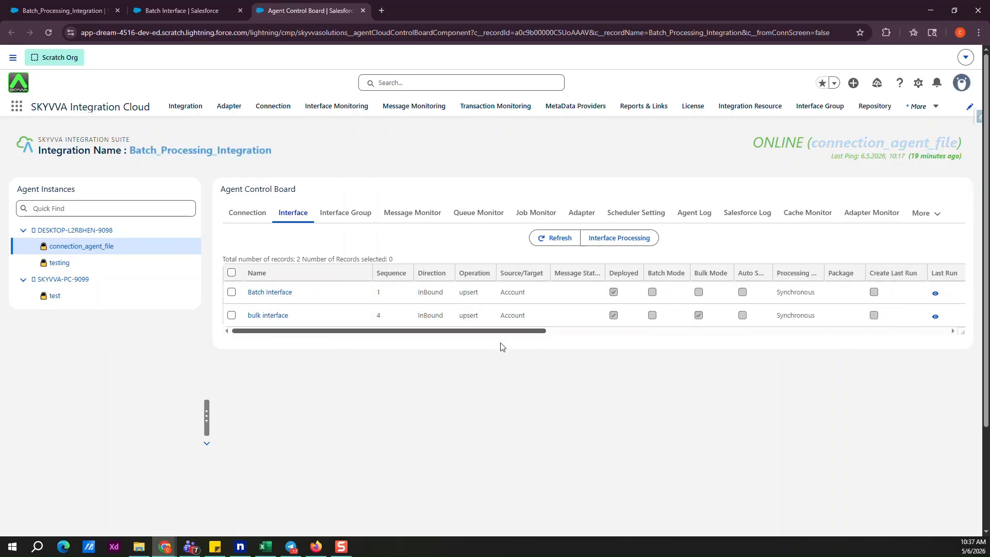
Run interface processing for Batch Interface, reading files from local or FTP/FTPs and pushing them to Salesforce.
{"action": "left_click", "coordinate": [231, 293]}
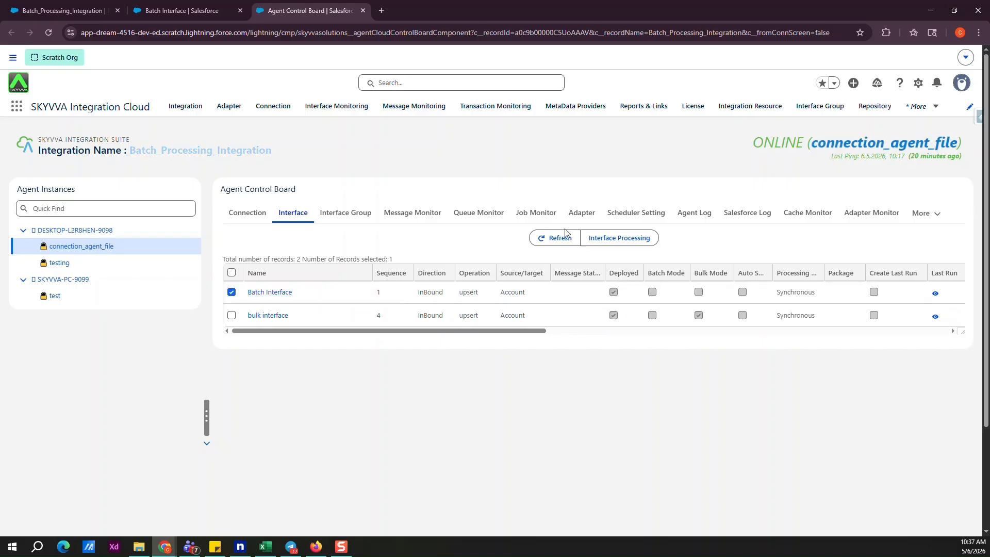
{"action": "left_click", "coordinate": [630, 240]}
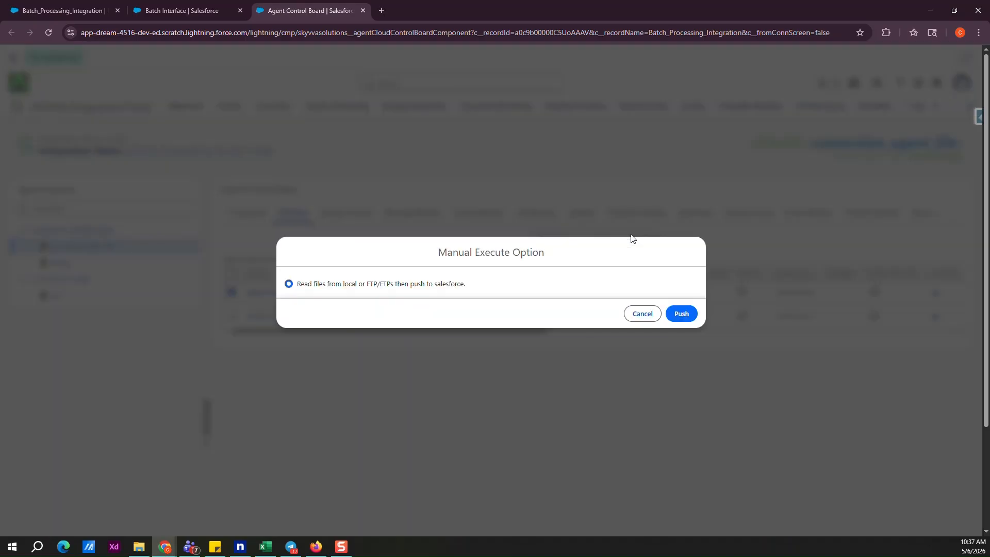
{"action": "left_click", "coordinate": [671, 316]}
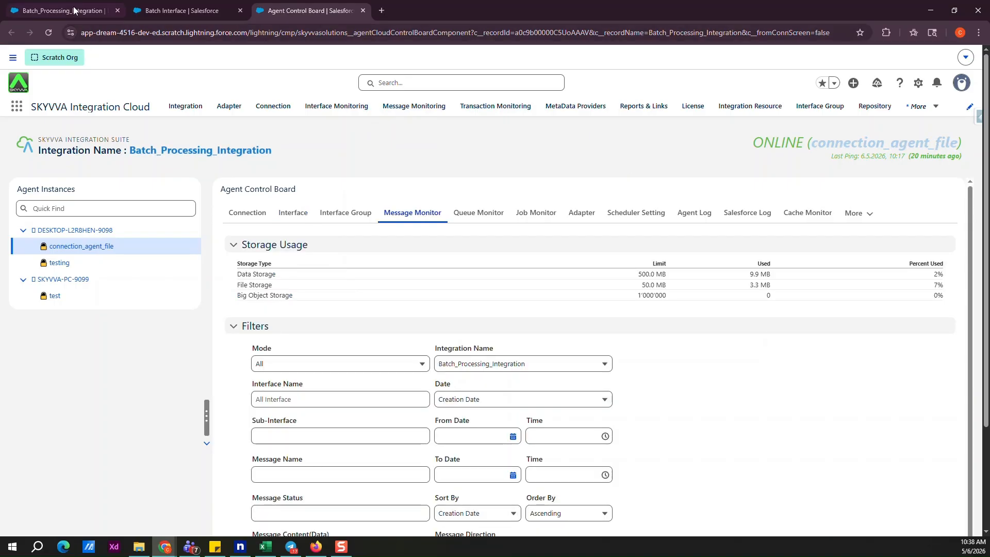
Open the Batch Control Board from the Batch_Processing_Integration details and examine the working baskets created for Batch Interface.
{"action": "left_click", "coordinate": [73, 10]}
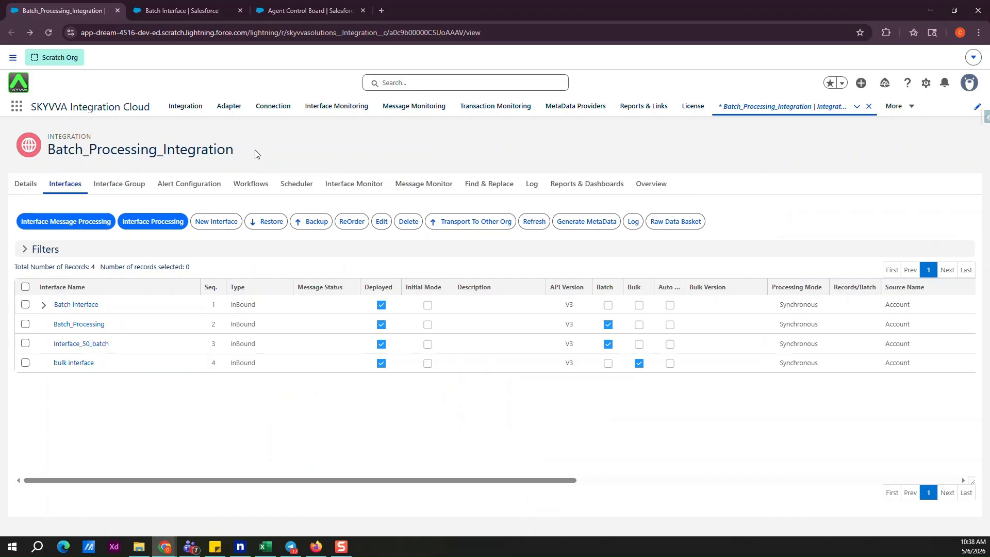
{"action": "left_click", "coordinate": [24, 184]}
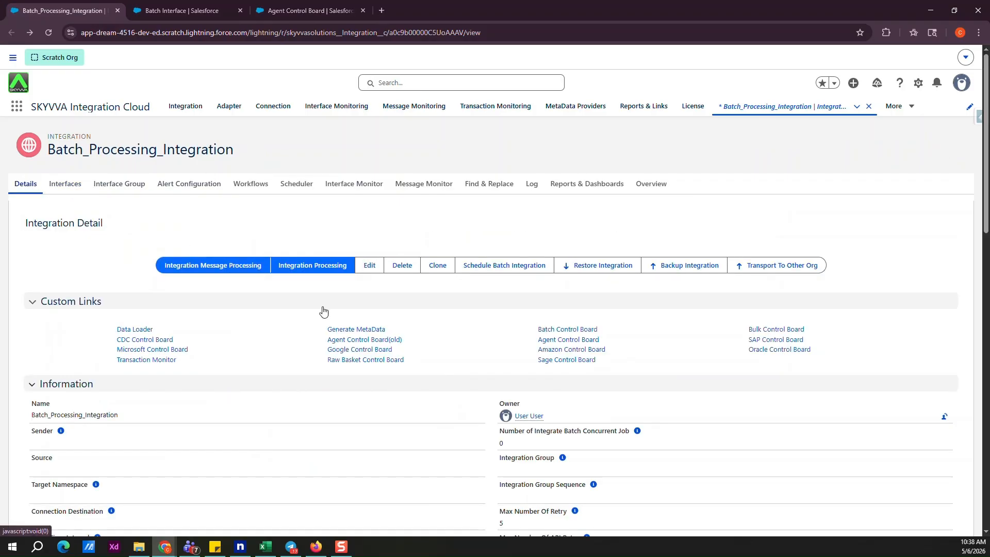
{"action": "left_click", "coordinate": [583, 331]}
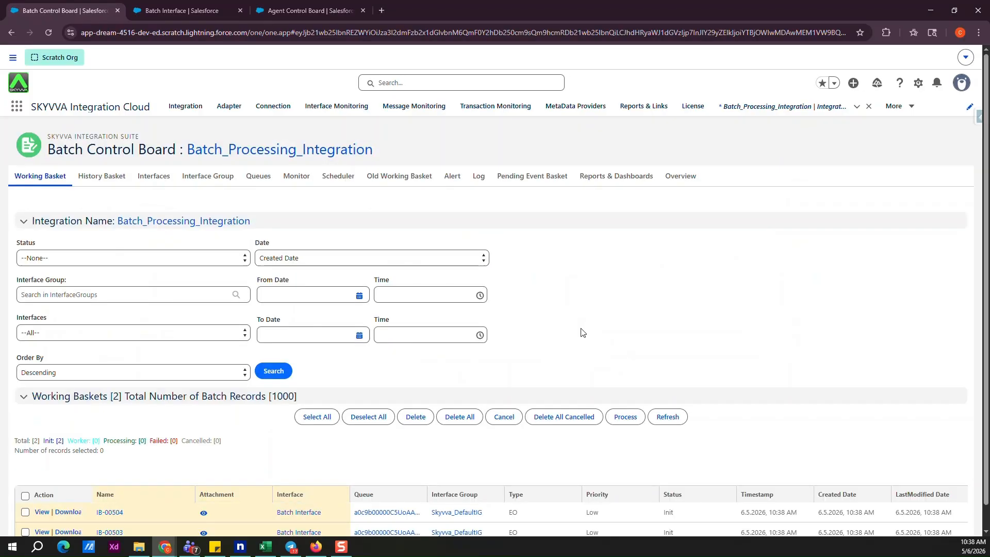
{"action": "scroll", "coordinate": [363, 428], "scroll_direction": "down", "scroll_amount": 1}
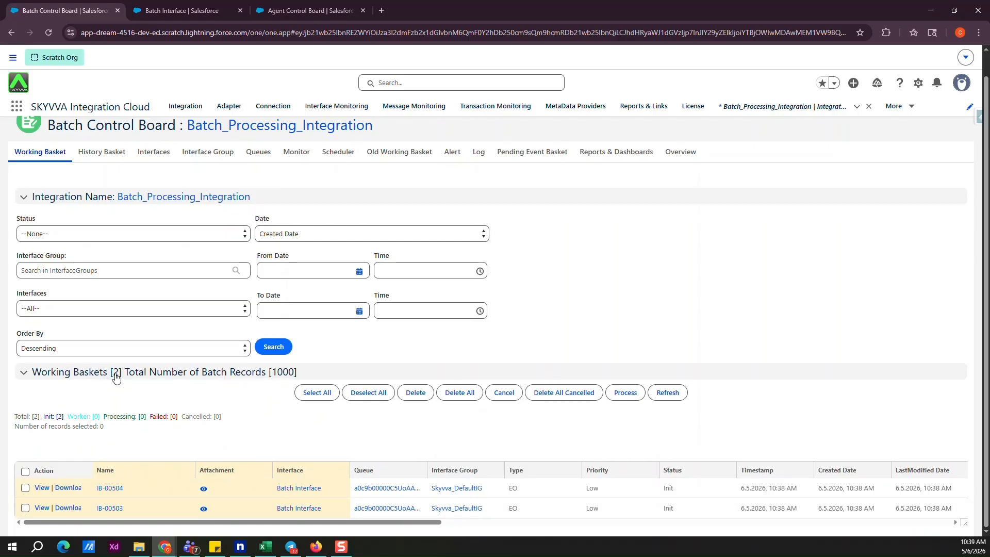
{"action": "scroll", "coordinate": [431, 523], "scroll_direction": "right", "scroll_amount": 10}
{"action": "left_click_drag", "start_coordinate": [422, 491], "coordinate": [456, 488]}
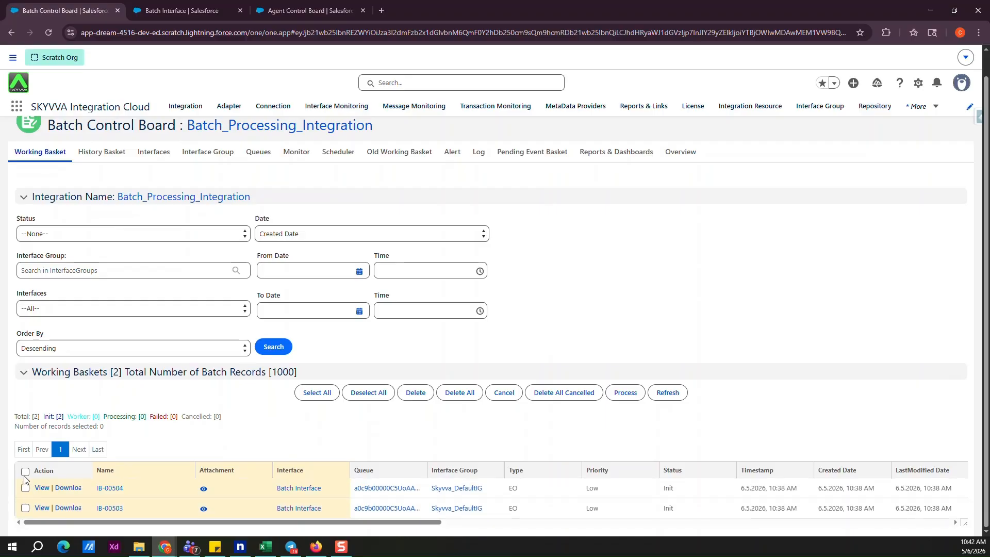
Process all listed working baskets, confirm the reprocessing, and refresh the list to check their status.
{"action": "left_click", "coordinate": [25, 472]}
{"action": "left_click", "coordinate": [630, 394]}
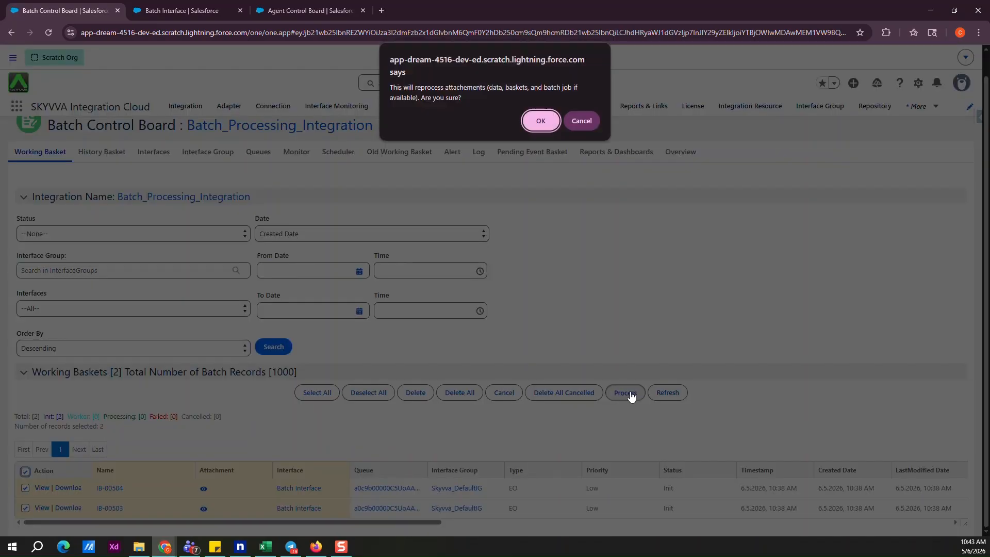
{"action": "left_click", "coordinate": [541, 130]}
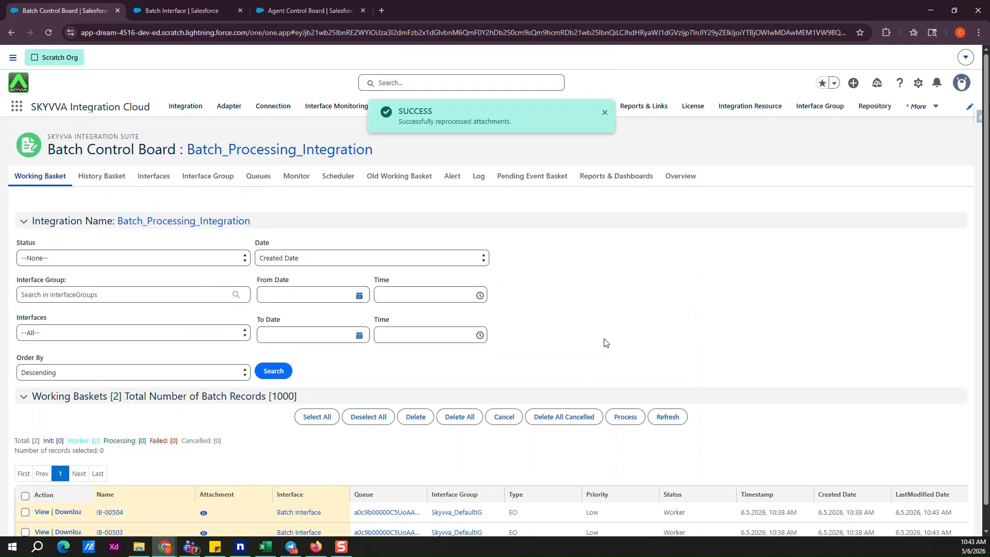
{"action": "scroll", "coordinate": [606, 343], "scroll_direction": "down", "scroll_amount": 1}
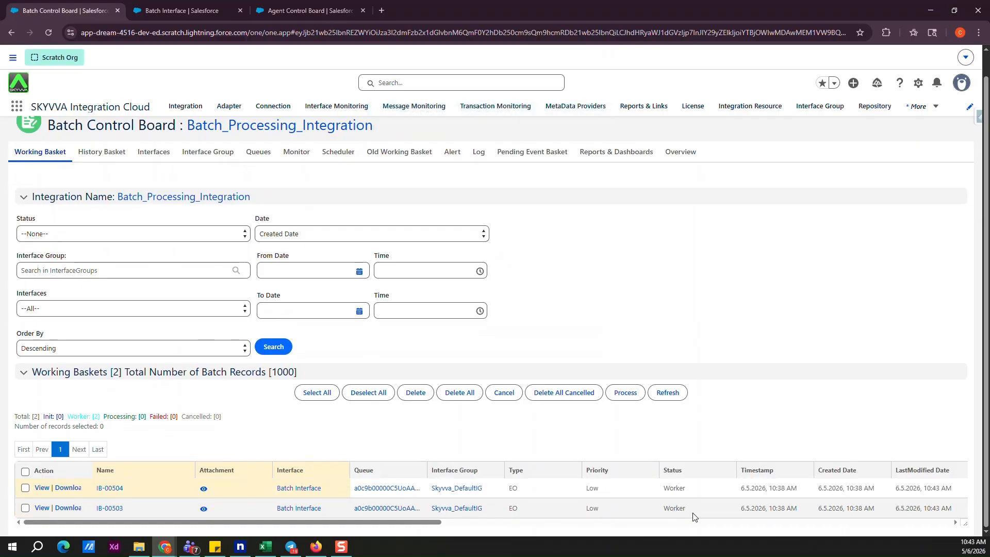
{"action": "left_click", "coordinate": [666, 396]}
{"action": "scroll", "coordinate": [673, 420], "scroll_direction": "down", "scroll_amount": 1}
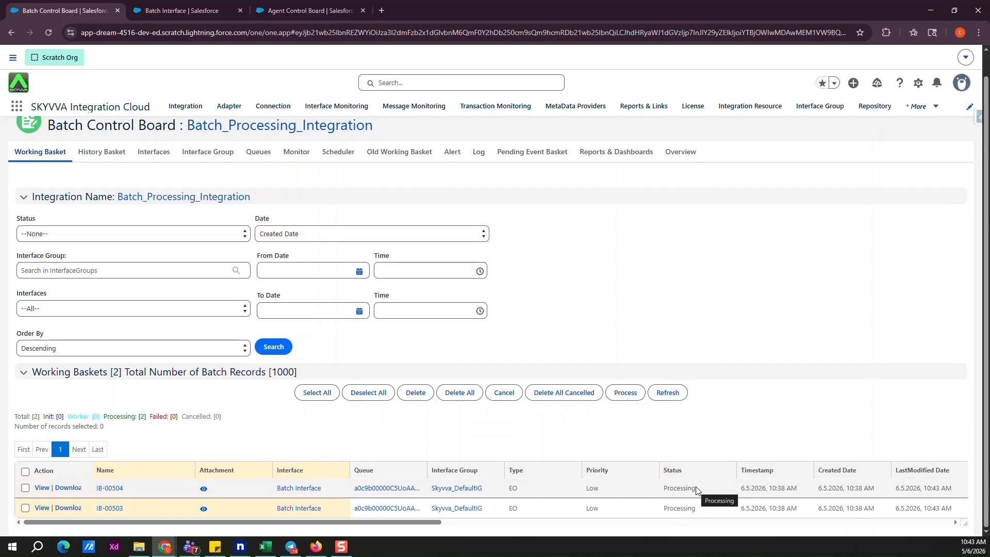
Open the history baskets of Batch_Processing_Integration and refresh the list to review the processed baskets.
{"action": "left_click", "coordinate": [99, 152]}
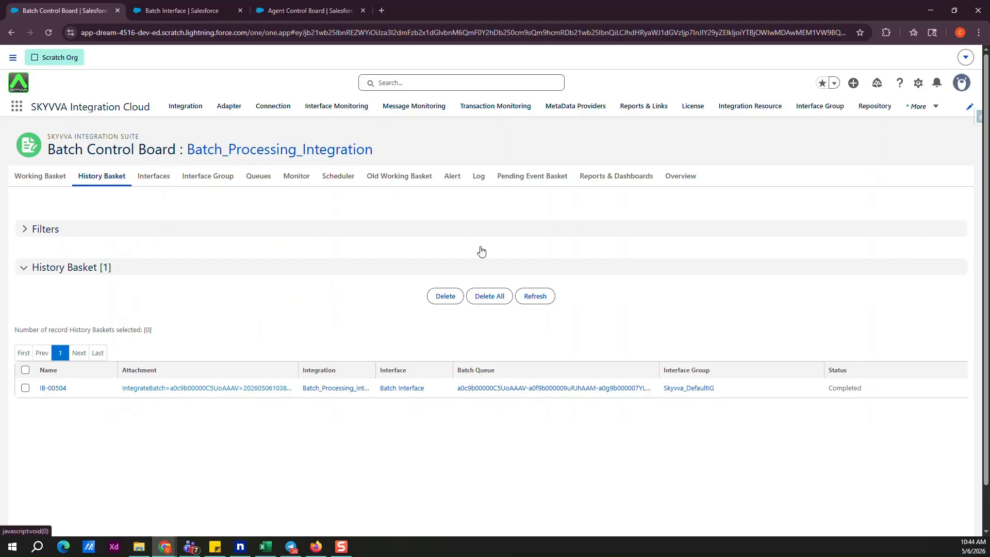
{"action": "left_click", "coordinate": [527, 297]}
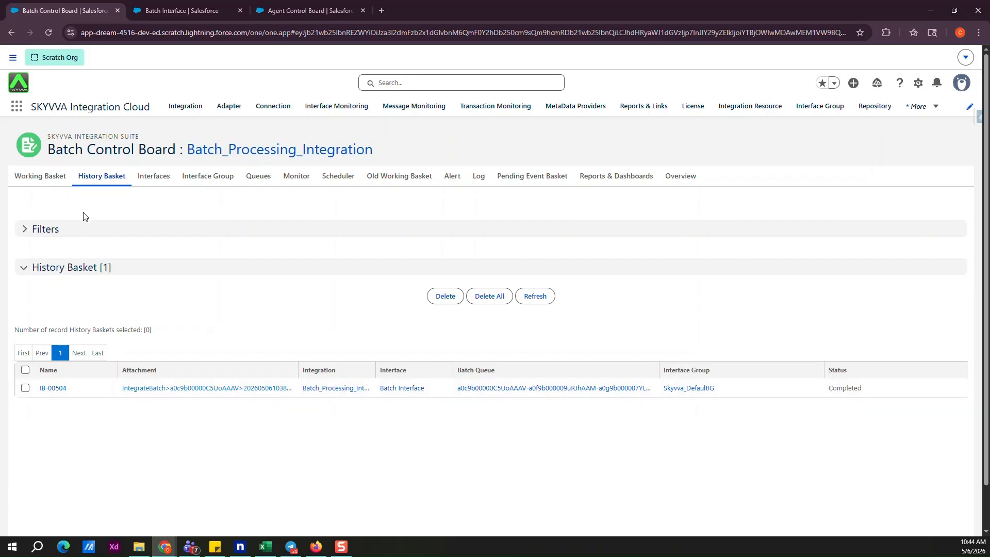
{"action": "scroll", "coordinate": [258, 518], "scroll_direction": "down", "scroll_amount": 1}
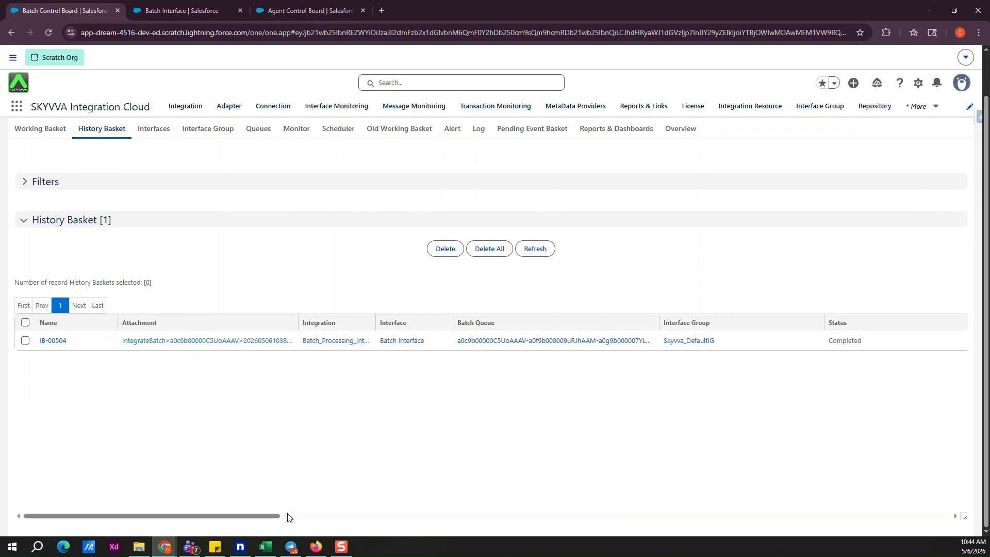
Check the record counts of the history baskets for Batch_Processing_Integration and refresh the list.
{"action": "left_click_drag", "start_coordinate": [258, 515], "coordinate": [524, 515]}
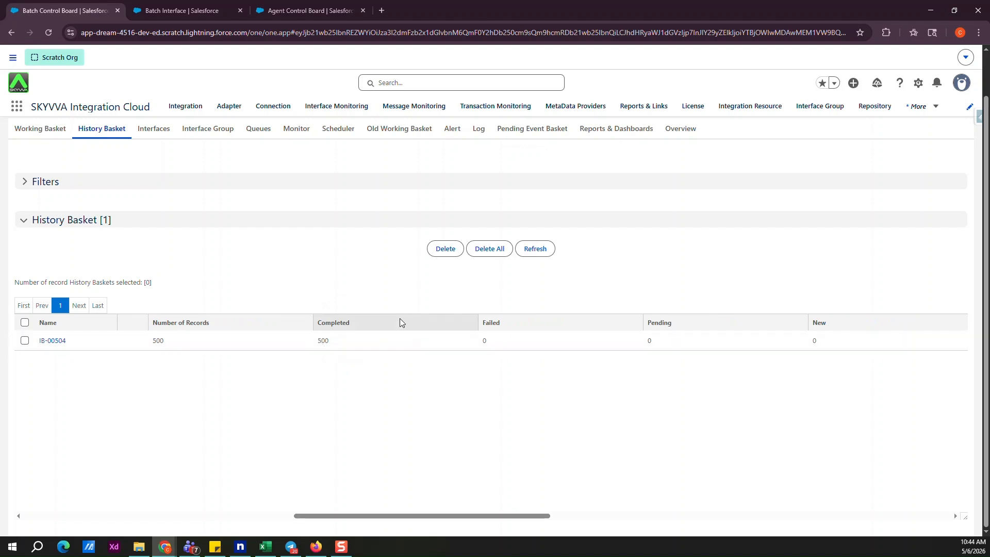
{"action": "left_click", "coordinate": [533, 248]}
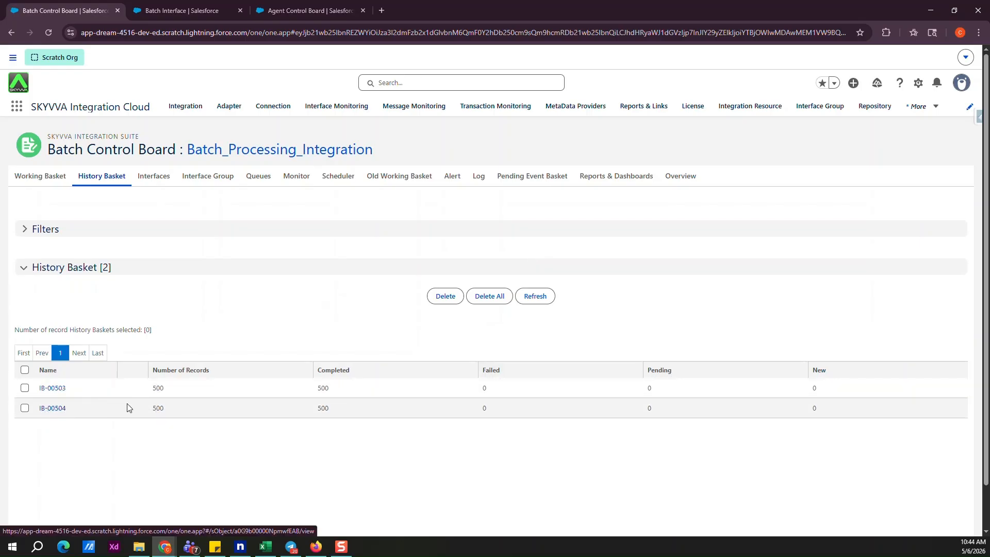
Open the monitor of Batch_Processing_Integration, search all messages without filters, and review the basket messages.
{"action": "left_click", "coordinate": [304, 177]}
{"action": "scroll", "coordinate": [477, 367], "scroll_direction": "down", "scroll_amount": 5}
{"action": "left_click", "coordinate": [424, 417]}
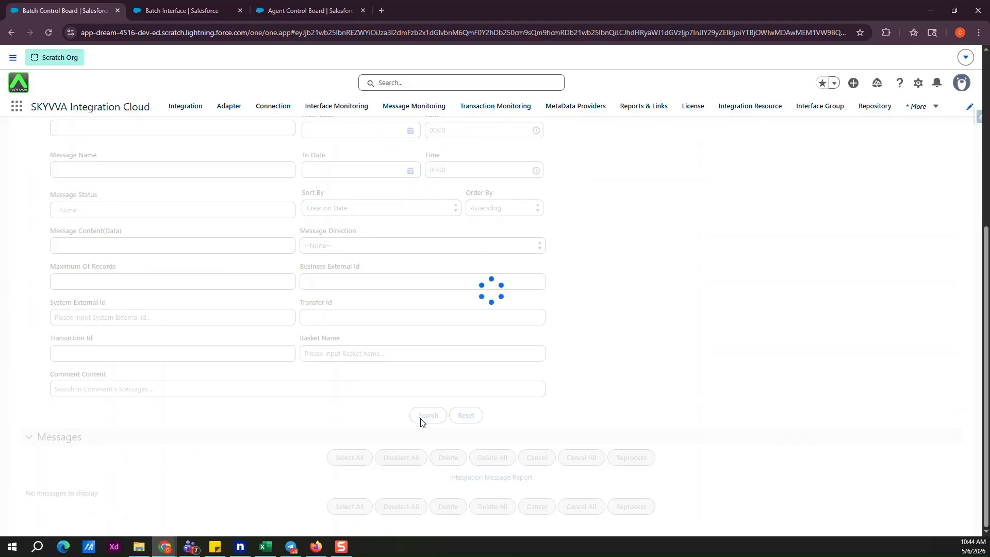
{"action": "scroll", "coordinate": [421, 422], "scroll_direction": "down", "scroll_amount": 5}
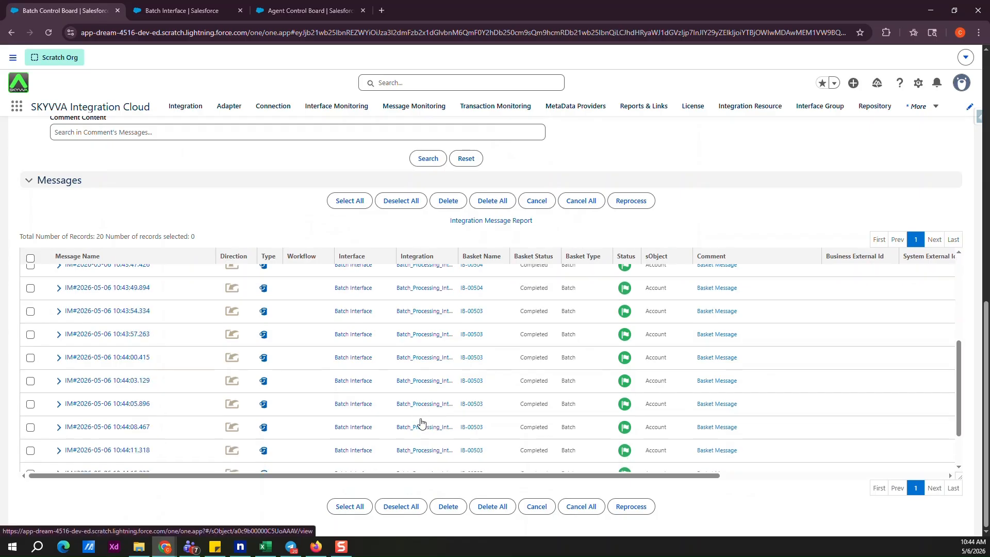
{"action": "scroll", "coordinate": [421, 422], "scroll_direction": "up", "scroll_amount": 4}
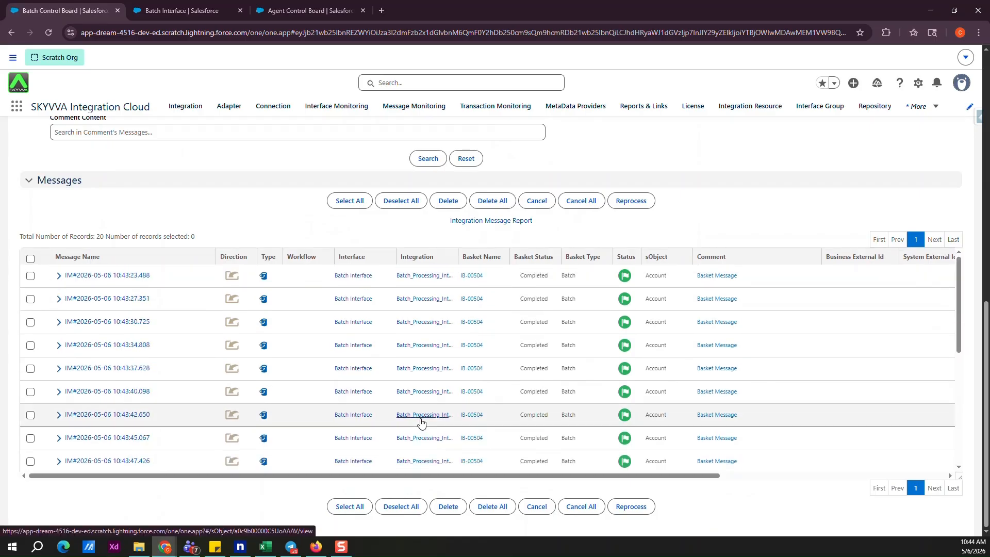
{"action": "left_click", "coordinate": [264, 275]}
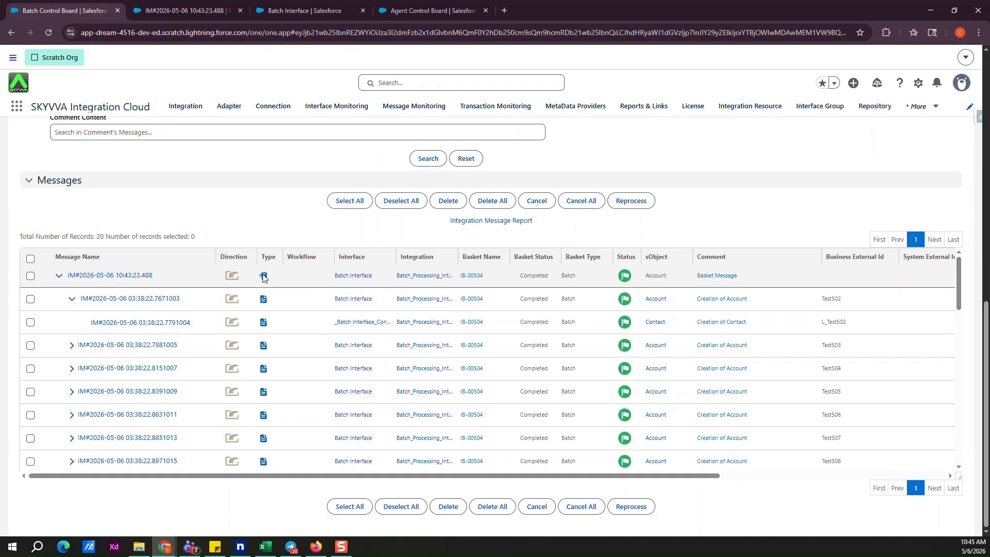
{"action": "left_click_drag", "start_coordinate": [510, 257], "coordinate": [533, 256]}
{"action": "left_click_drag", "start_coordinate": [458, 256], "coordinate": [498, 256]}
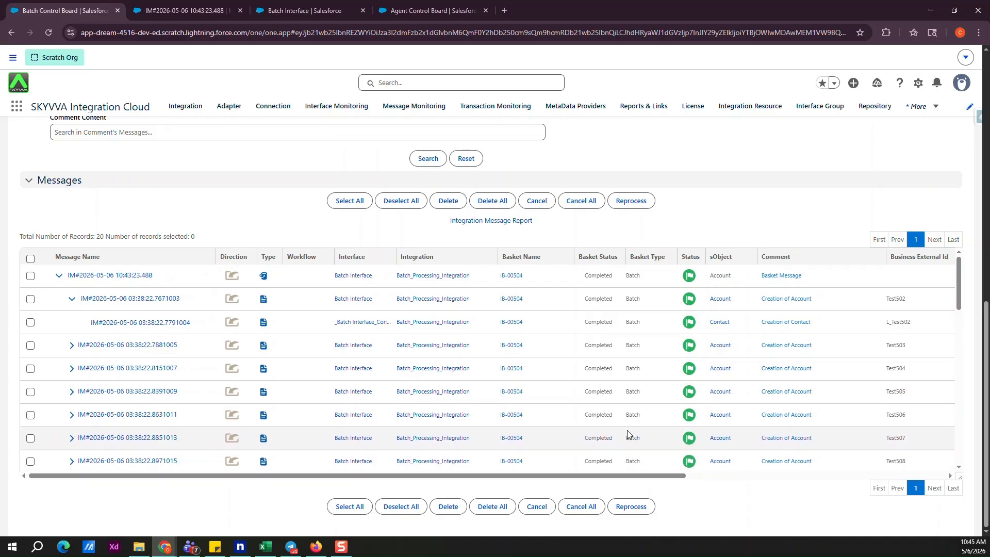
{"action": "left_click", "coordinate": [182, 10]}
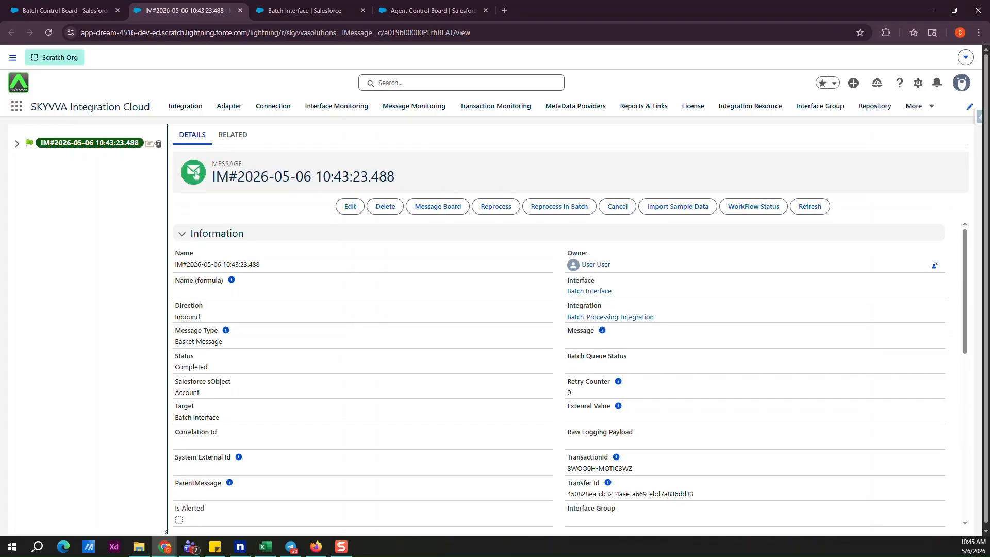
{"action": "left_click", "coordinate": [27, 146]}
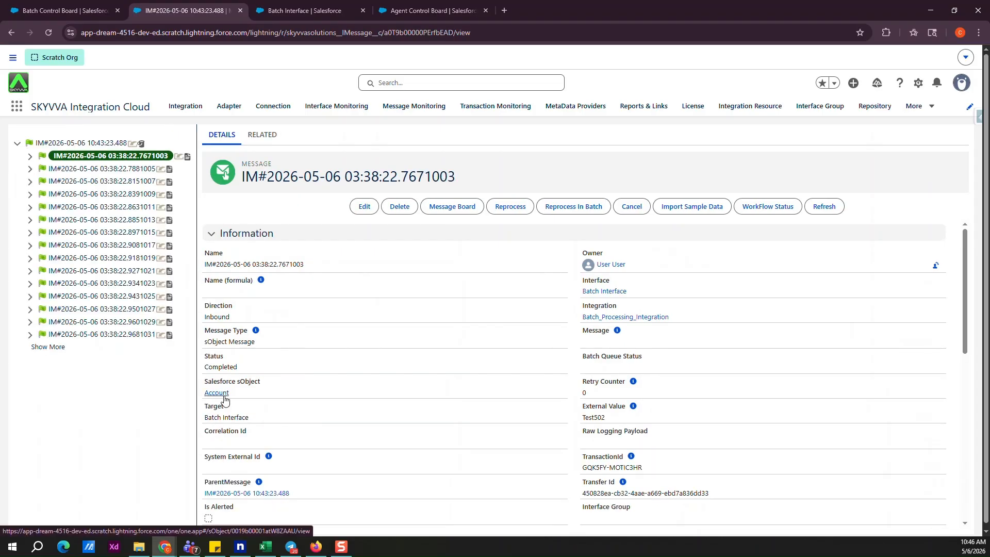
{"action": "left_click", "coordinate": [221, 393]}
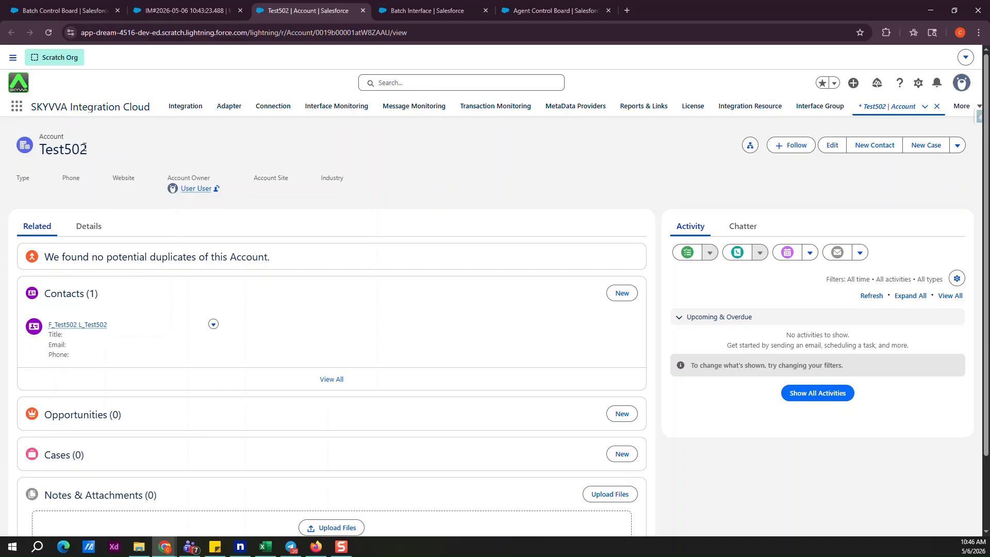
{"action": "mouse_move", "coordinate": [67, 331]}
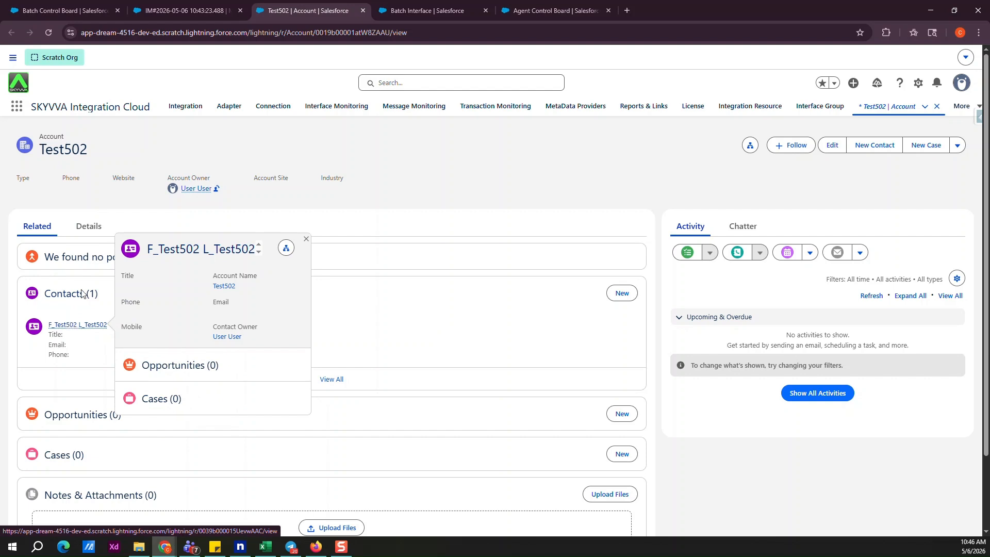
Return to the Batch Control Board and search the working baskets for any that remain unprocessed.
{"action": "key", "text": "ctrl+1"}
{"action": "left_click", "coordinate": [54, 178]}
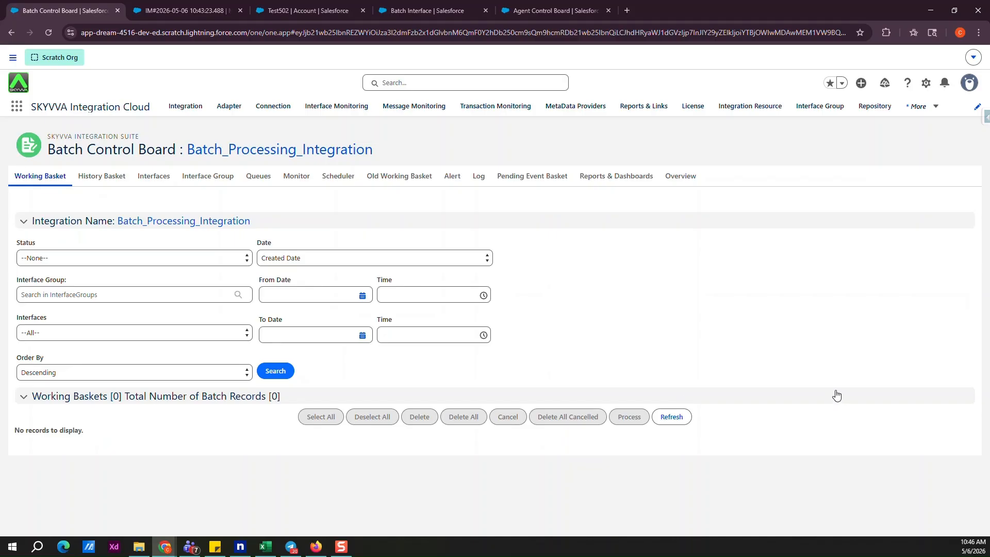
{"action": "left_click", "coordinate": [276, 371]}
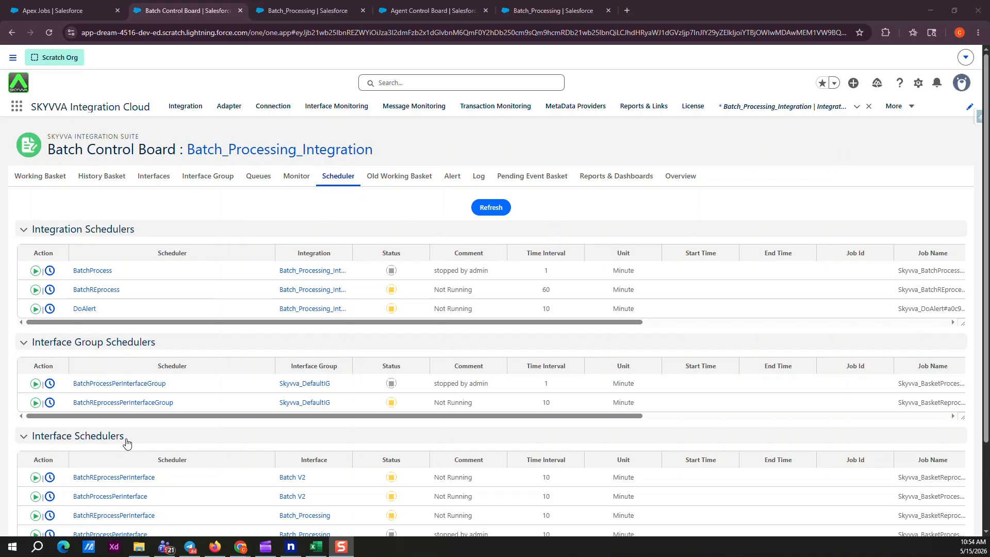
Set the BatchProcessPerInterface scheduler of Interface Batch Setting to the Every Minute frequency with a time interval of 2, and save.
{"action": "scroll", "coordinate": [178, 444], "scroll_direction": "down", "scroll_amount": 2}
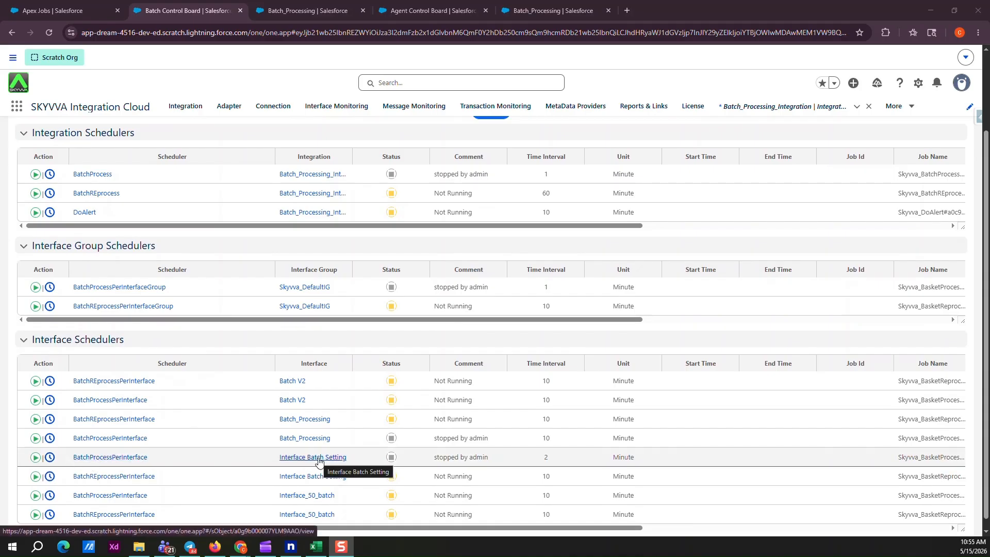
{"action": "left_click", "coordinate": [50, 458]}
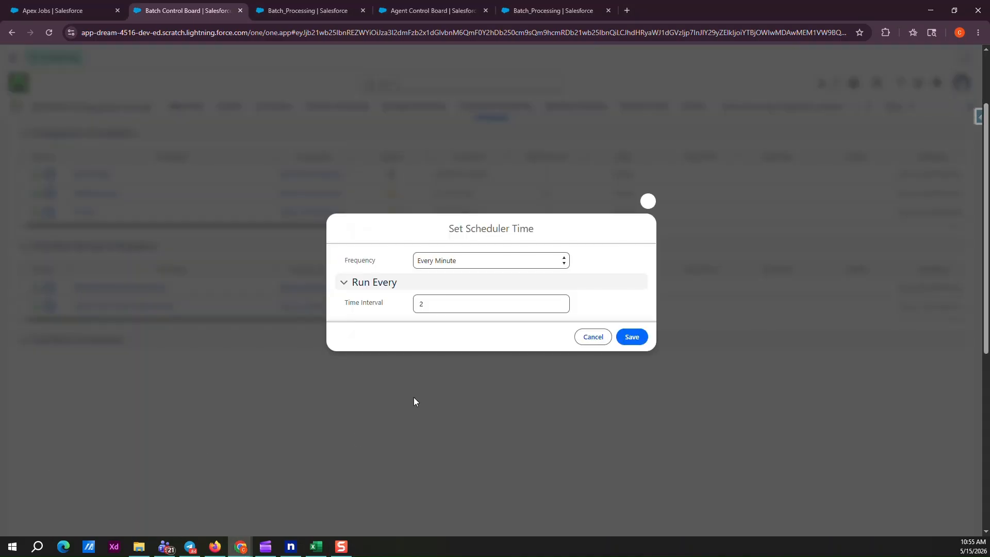
{"action": "left_click", "coordinate": [465, 261]}
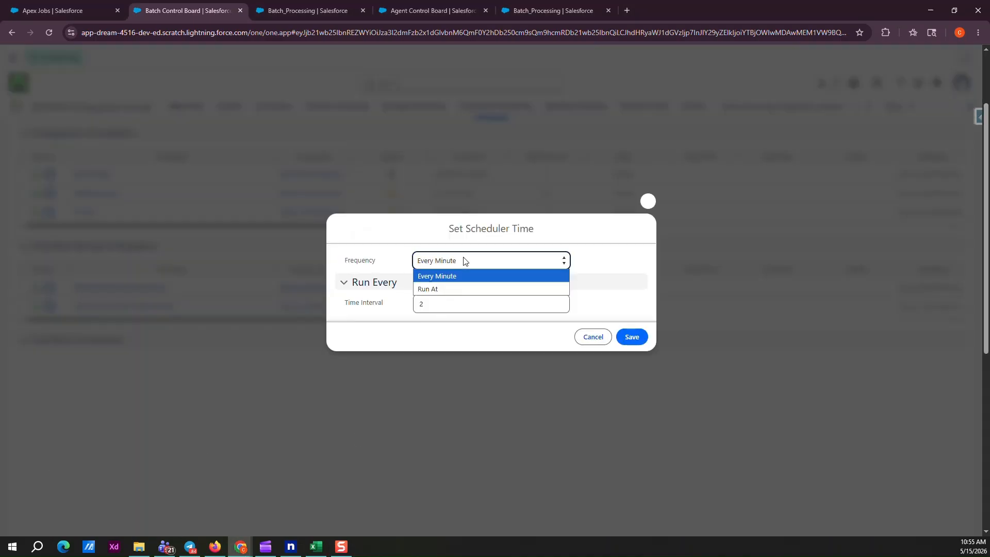
{"action": "left_click", "coordinate": [432, 278]}
{"action": "left_click", "coordinate": [428, 304]}
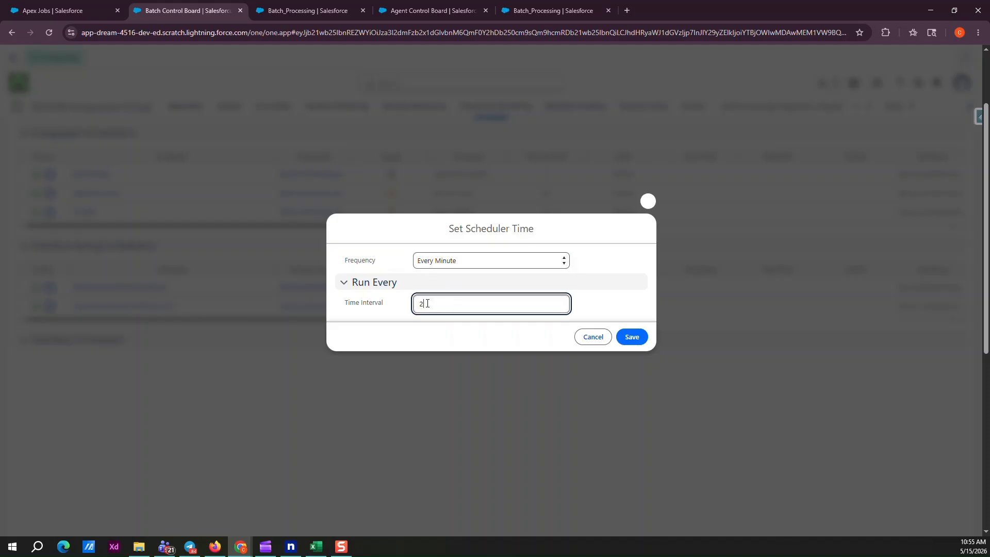
{"action": "left_click", "coordinate": [632, 337]}
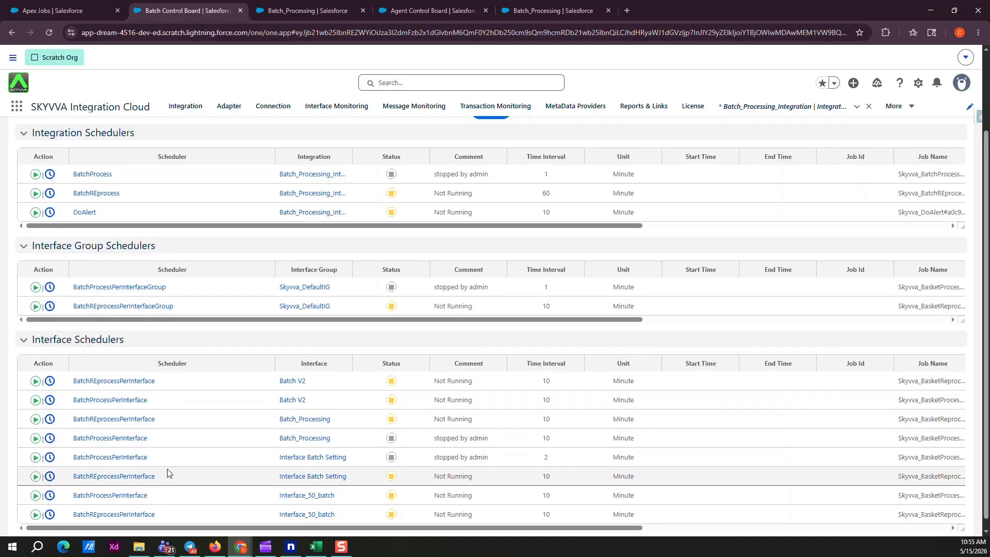
Start the BatchProcessPerInterface scheduler for Interface Batch Setting, refresh the schedulers, and check its next scheduled run.
{"action": "left_click", "coordinate": [35, 458]}
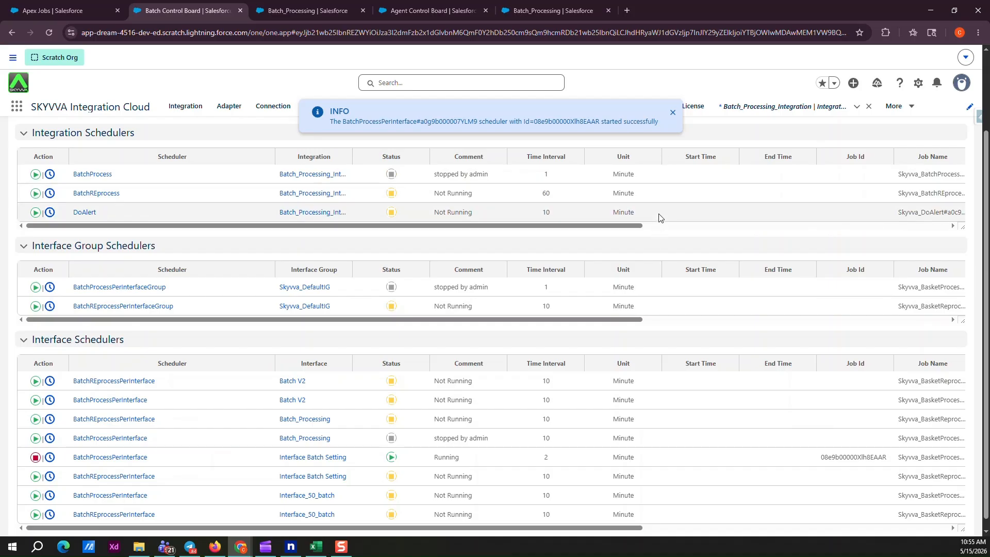
{"action": "scroll", "coordinate": [655, 240], "scroll_direction": "up", "scroll_amount": 2}
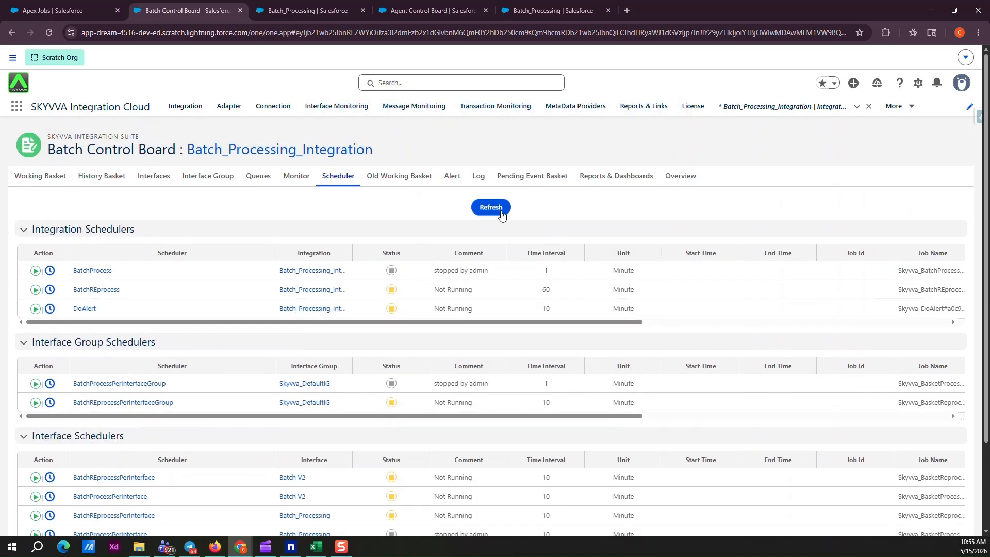
{"action": "left_click", "coordinate": [500, 209]}
{"action": "scroll", "coordinate": [636, 437], "scroll_direction": "down", "scroll_amount": 2}
{"action": "scroll", "coordinate": [811, 475], "scroll_direction": "right", "scroll_amount": 5}
{"action": "left_click_drag", "start_coordinate": [784, 466], "coordinate": [831, 469]}
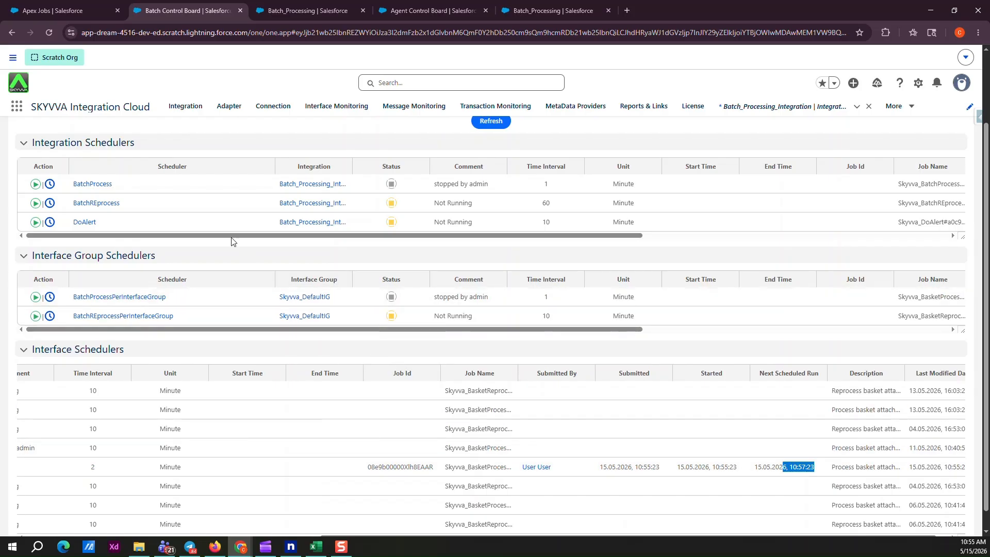
Search the working baskets of Batch_Processing_Integration and examine the statuses of those waiting for the scheduler.
{"action": "scroll", "coordinate": [202, 235], "scroll_direction": "up", "scroll_amount": 2}
{"action": "left_click", "coordinate": [53, 181]}
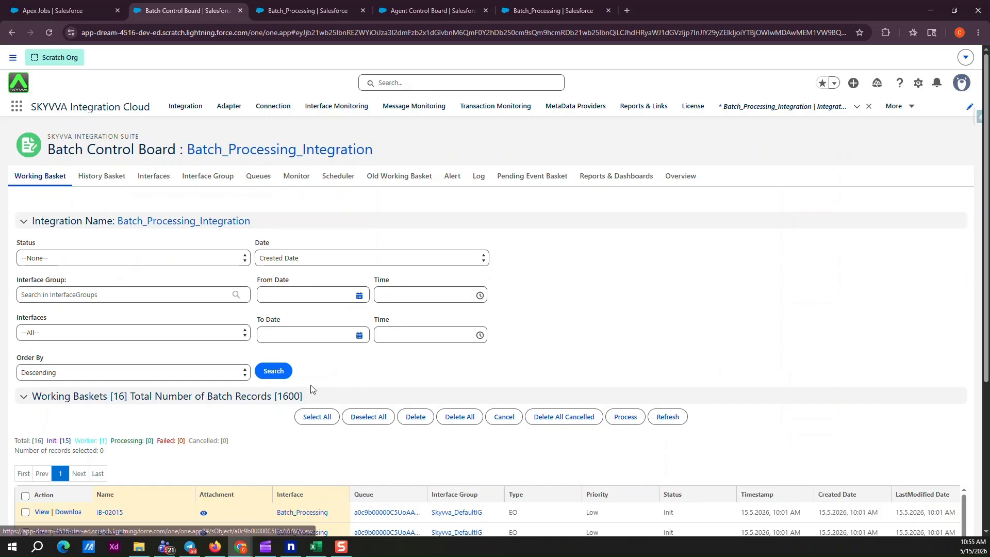
{"action": "left_click", "coordinate": [275, 371]}
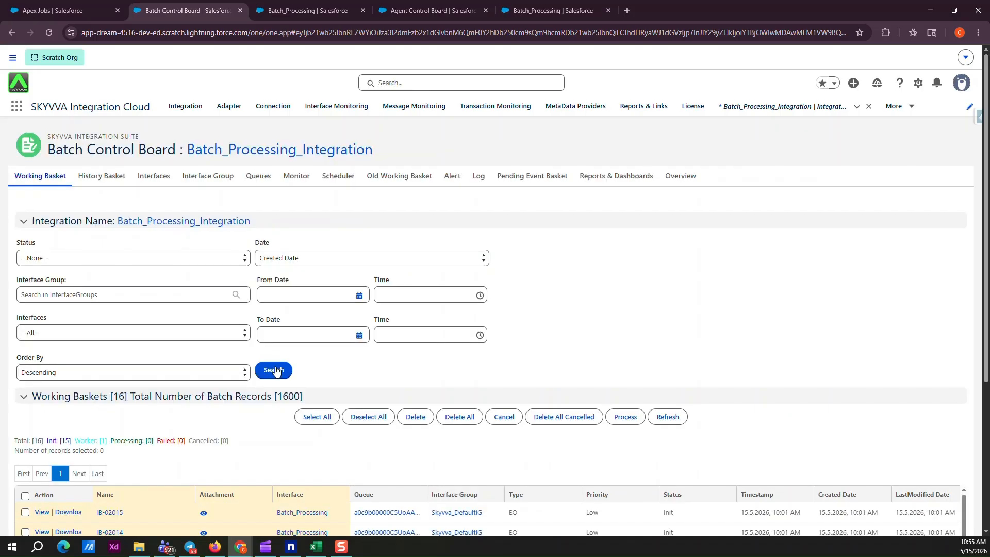
{"action": "scroll", "coordinate": [276, 368], "scroll_direction": "down", "scroll_amount": 1}
{"action": "scroll", "coordinate": [276, 371], "scroll_direction": "down", "scroll_amount": 1}
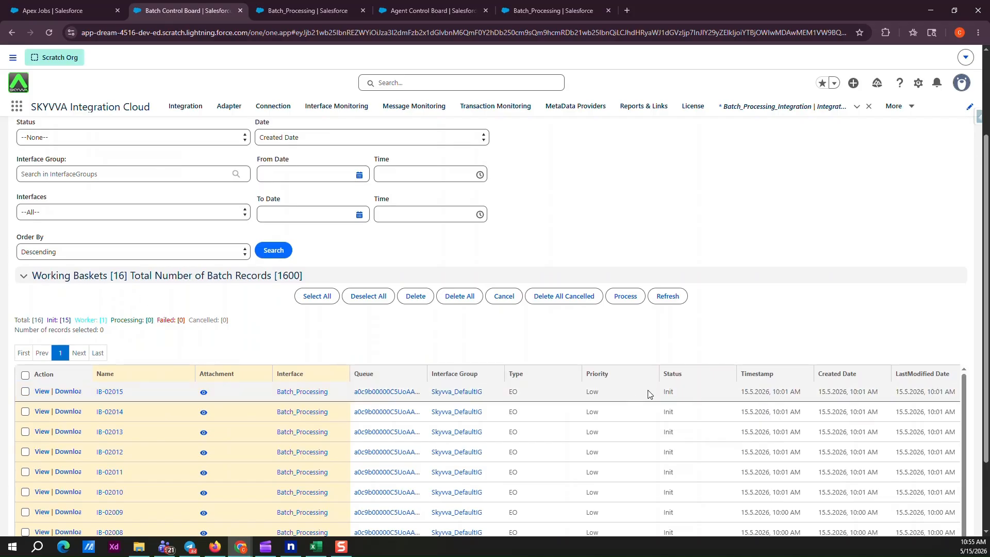
{"action": "scroll", "coordinate": [801, 393], "scroll_direction": "right", "scroll_amount": 4}
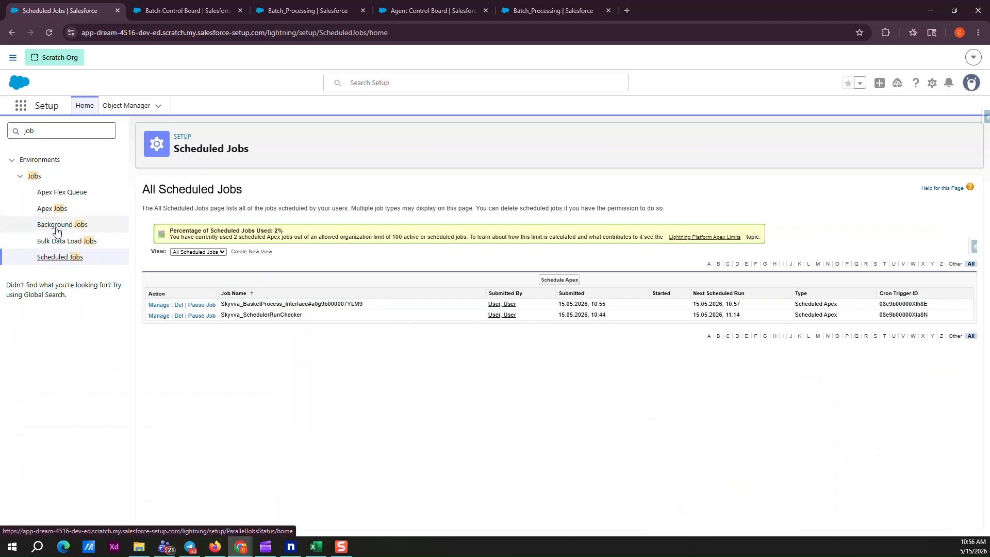
Open Apex Jobs in Setup and monitor the status of the batch jobs launched by the scheduler.
{"action": "left_click", "coordinate": [63, 207]}
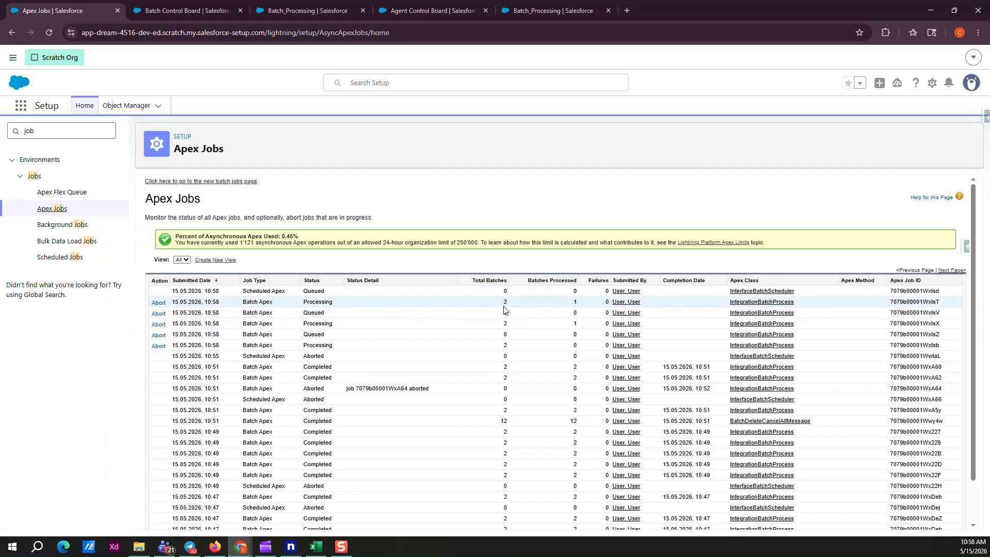
Back on the Batch Control Board, search the monitor for the messages of Interface Batch Setting and review their statuses.
{"action": "key", "text": "ctrl+Tab"}
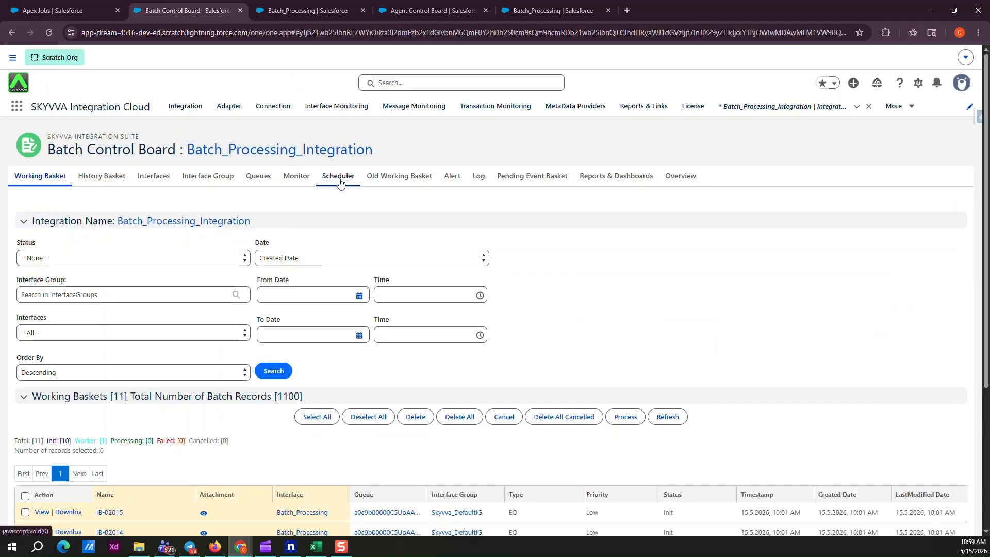
{"action": "left_click", "coordinate": [304, 177]}
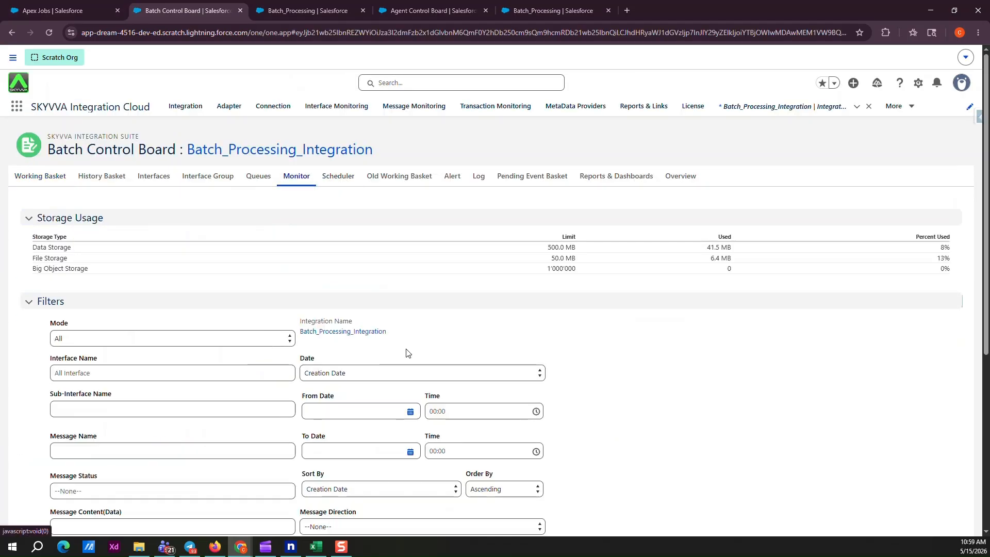
{"action": "scroll", "coordinate": [404, 352], "scroll_direction": "down", "scroll_amount": 5}
{"action": "left_click", "coordinate": [428, 413]}
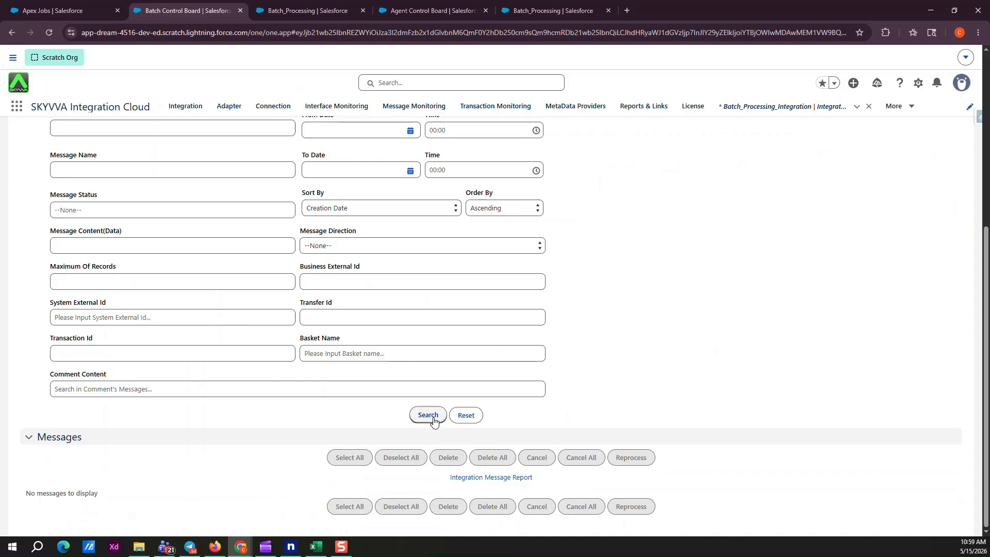
{"action": "scroll", "coordinate": [434, 421], "scroll_direction": "down", "scroll_amount": 5}
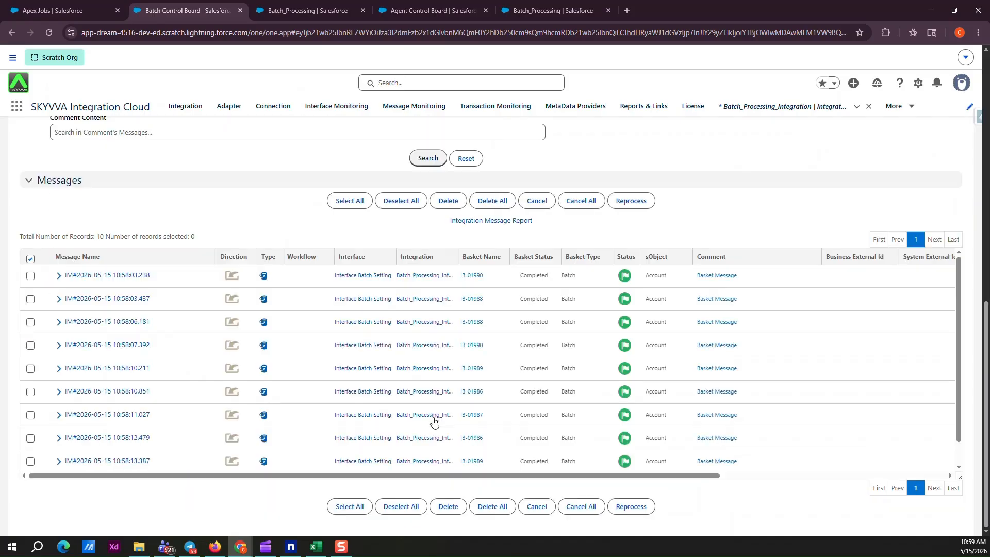
{"action": "scroll", "coordinate": [435, 417], "scroll_direction": "down", "scroll_amount": 1}
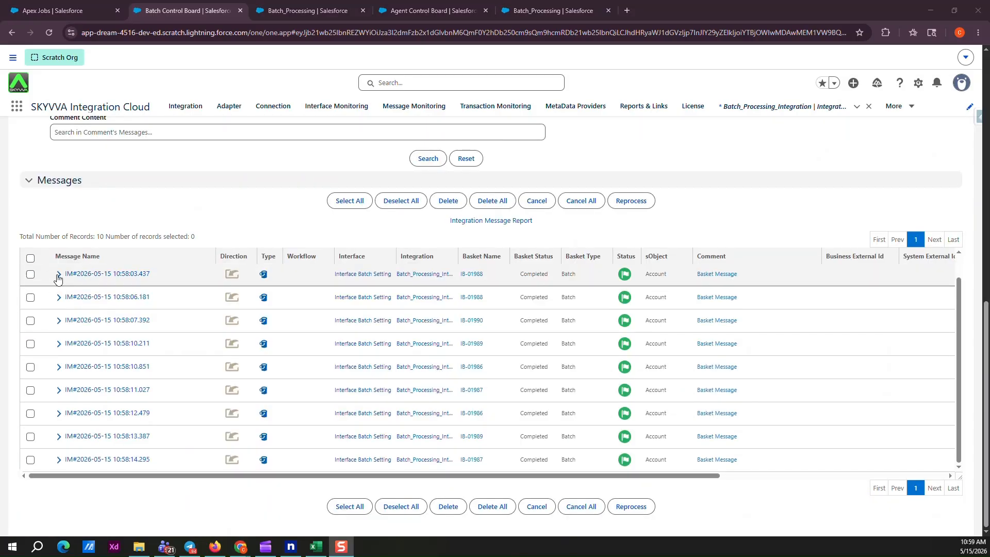
{"action": "left_click", "coordinate": [58, 275]}
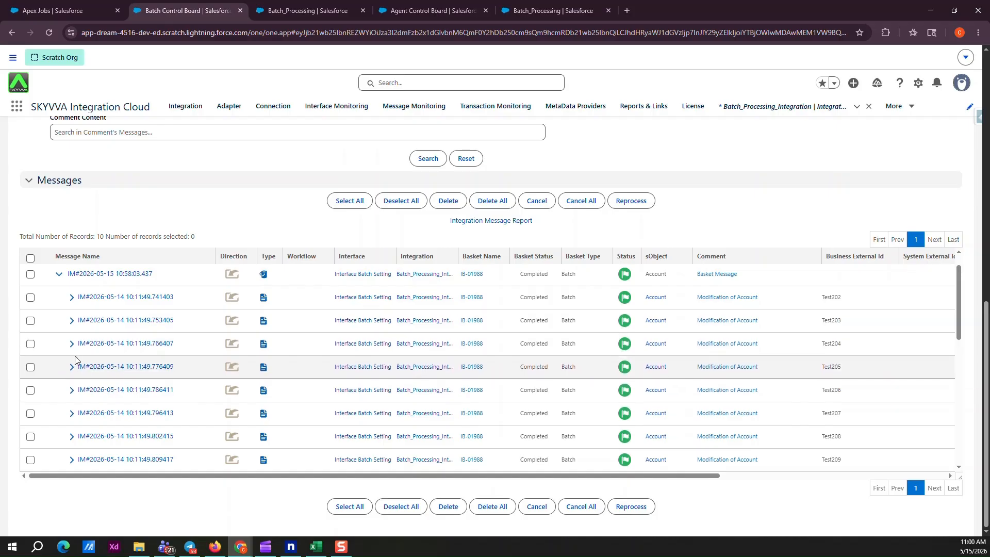
{"action": "scroll", "coordinate": [75, 360], "scroll_direction": "down", "scroll_amount": 1}
{"action": "scroll", "coordinate": [75, 359], "scroll_direction": "down", "scroll_amount": 3}
{"action": "left_click", "coordinate": [97, 448]}
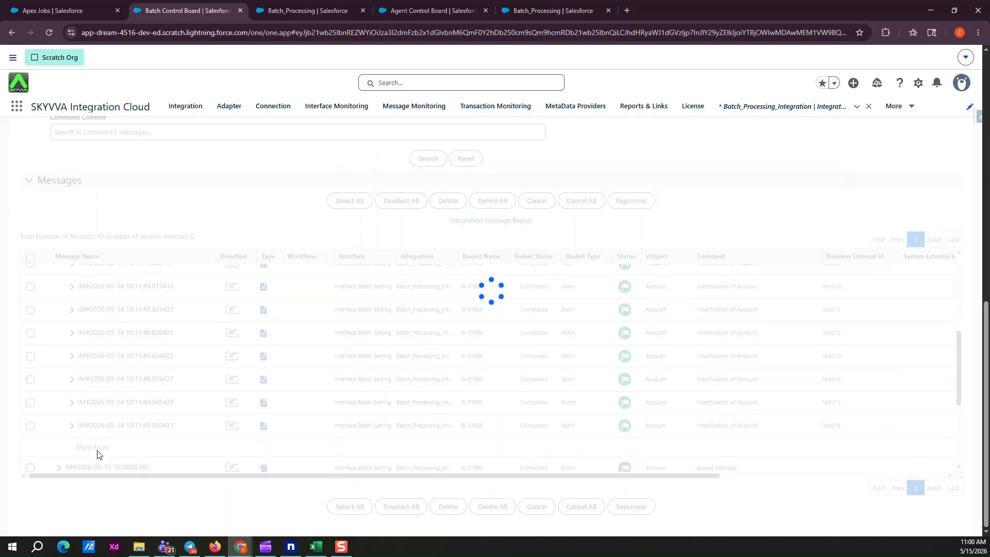
{"action": "scroll", "coordinate": [135, 406], "scroll_direction": "down", "scroll_amount": 5}
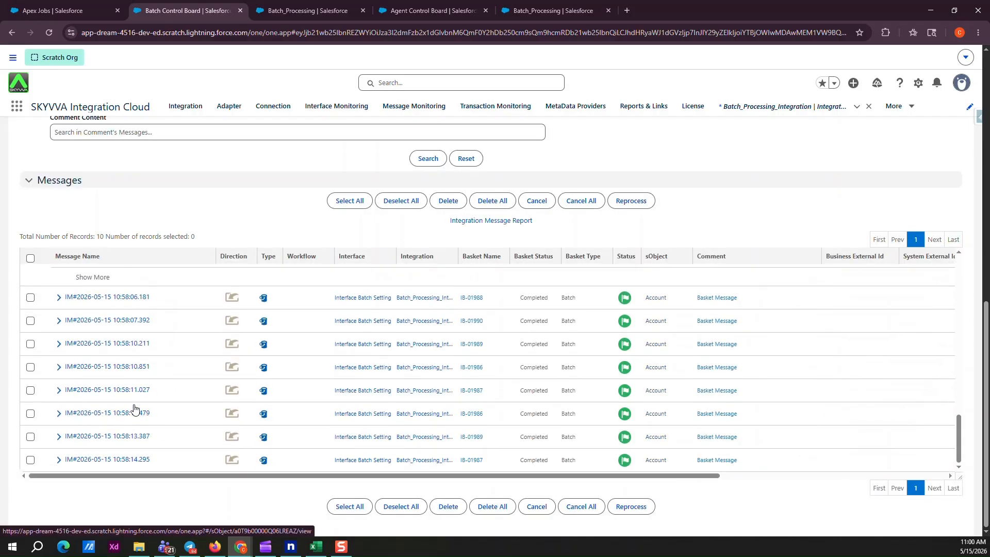